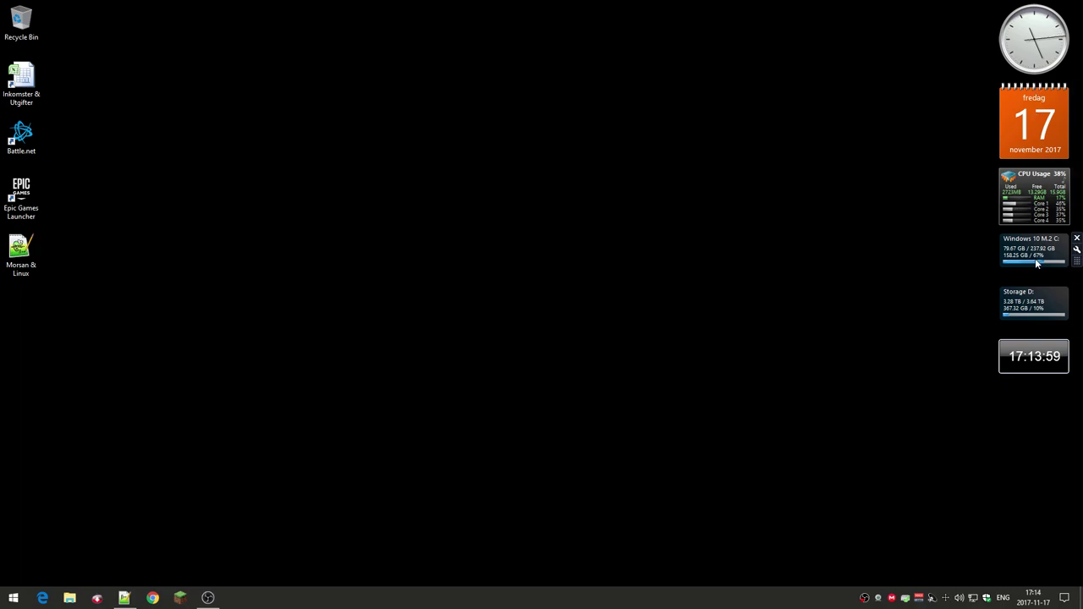
Open the desktop gadget gallery from the right-click menu, then close it.
{"action": "right_click", "coordinate": [694, 208]}
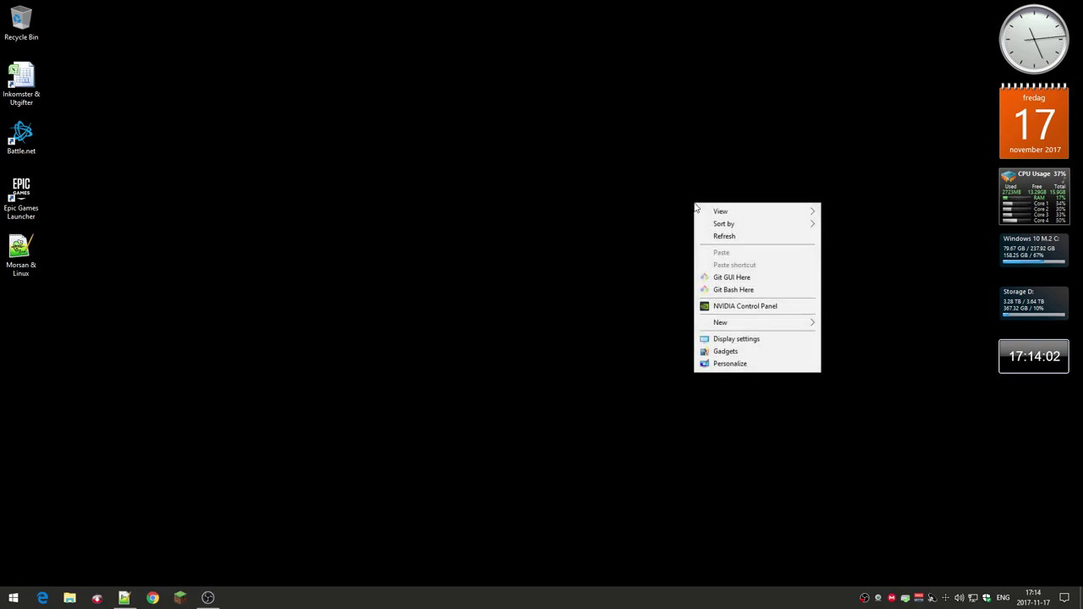
{"action": "left_click", "coordinate": [769, 354]}
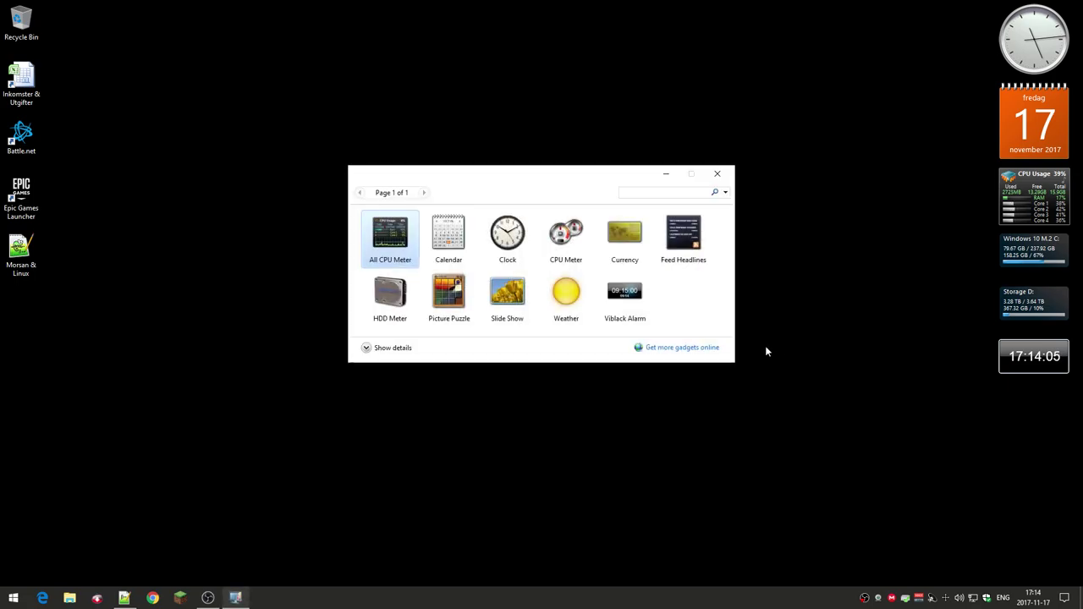
{"action": "left_click", "coordinate": [717, 174]}
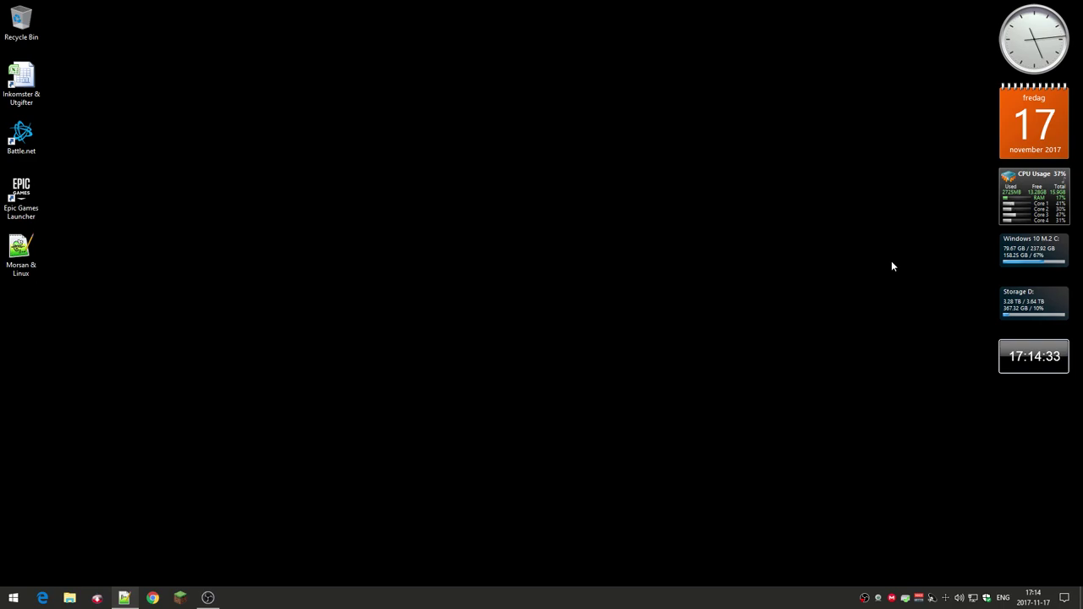
Open the VoiceMeeter Banana mixer from the taskbar and close it again.
{"action": "mouse_move", "coordinate": [1021, 206]}
{"action": "left_click", "coordinate": [919, 598]}
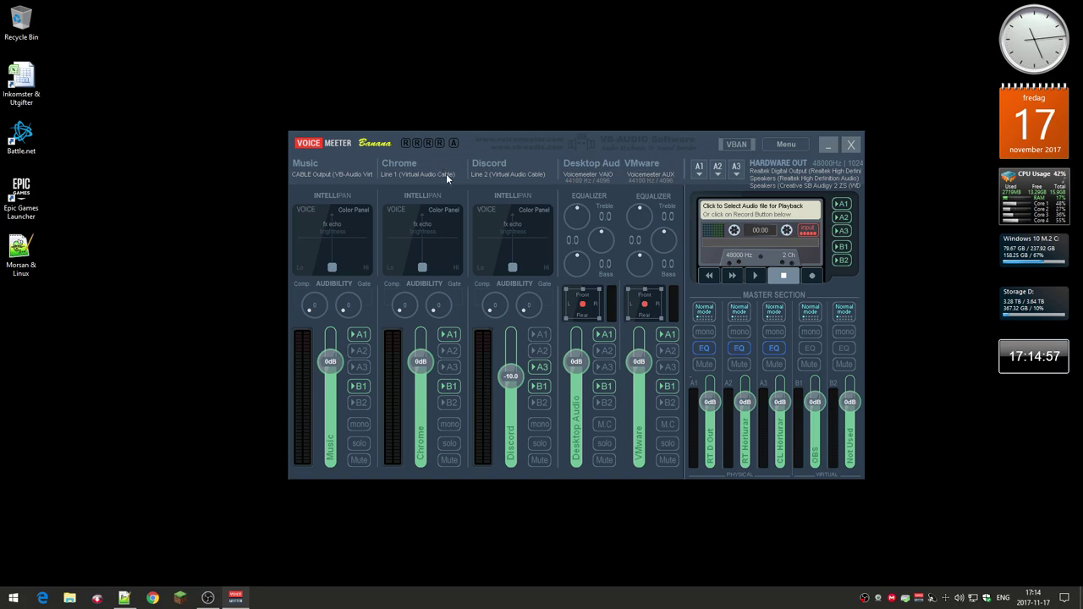
{"action": "left_click", "coordinate": [850, 149]}
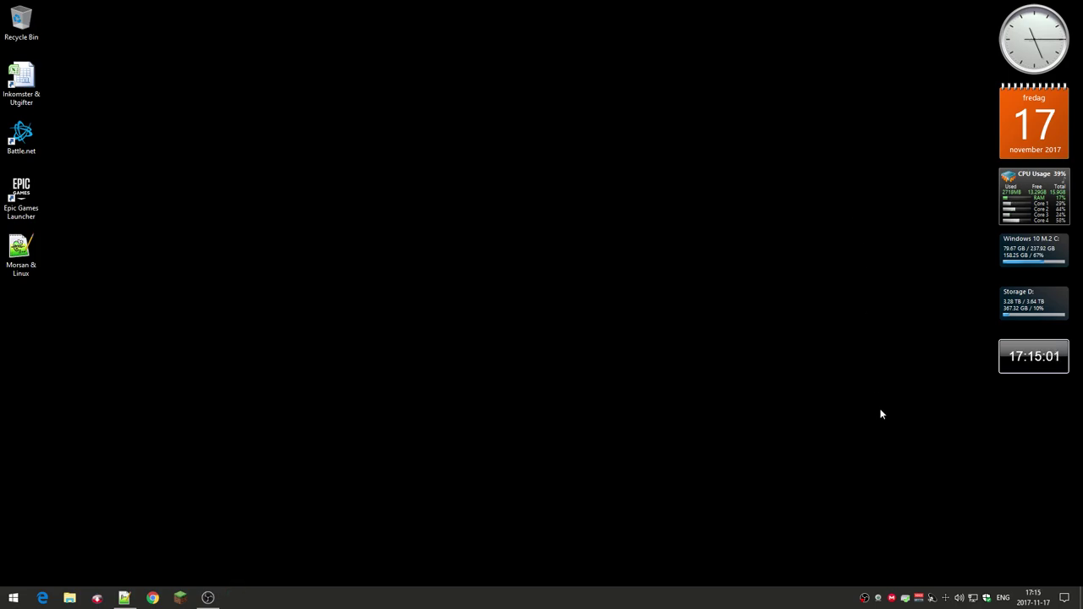
Show the Playback devices list with VoiceMeeter Input as default, and centre the Sound window.
{"action": "right_click", "coordinate": [959, 597]}
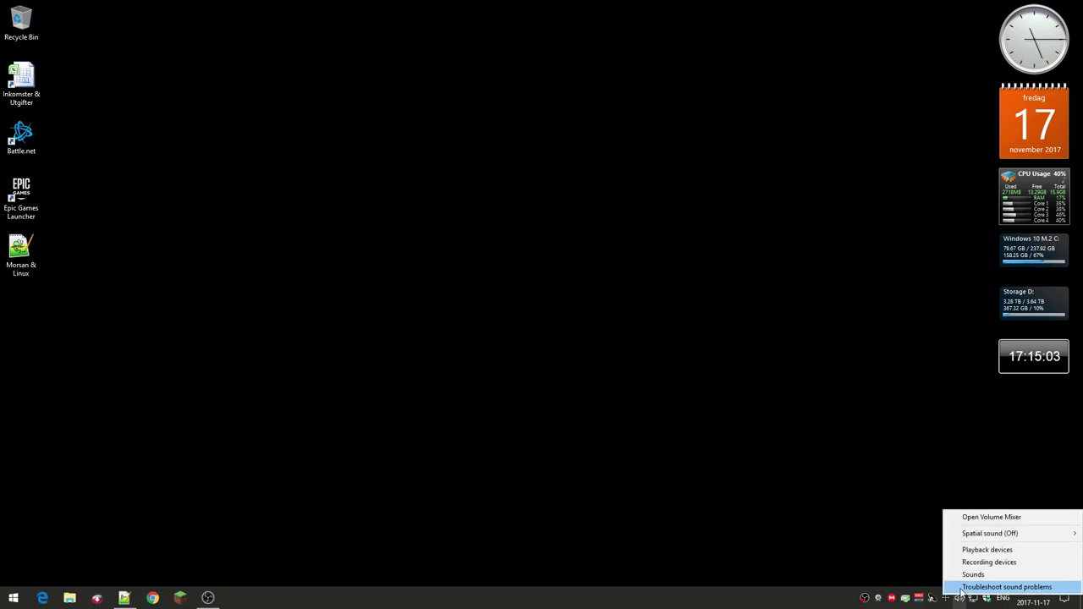
{"action": "left_click", "coordinate": [1023, 551]}
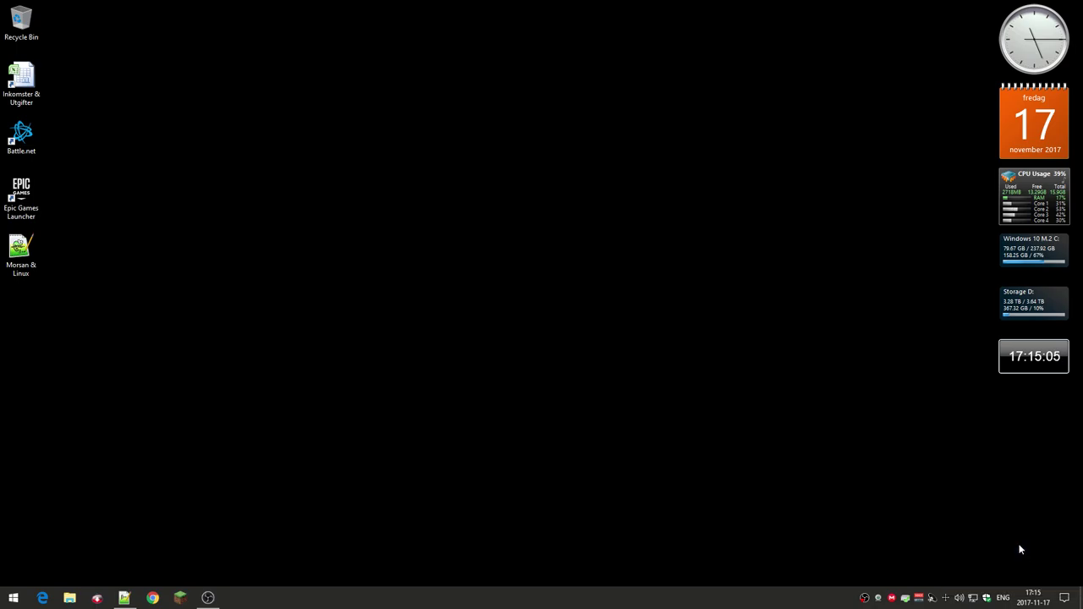
{"action": "scroll", "coordinate": [226, 116], "scroll_direction": "down", "scroll_amount": 1}
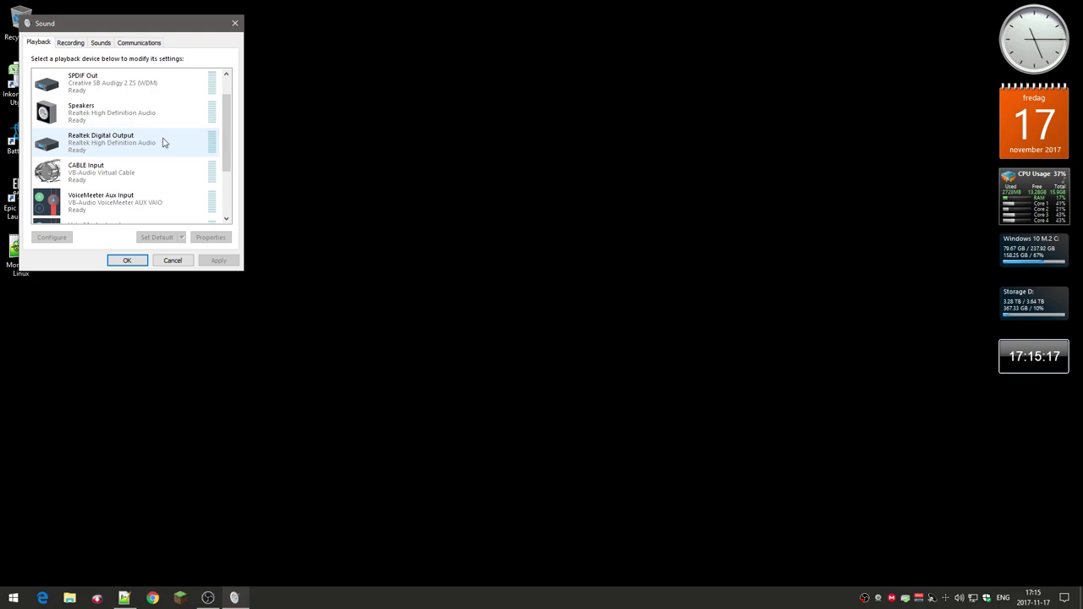
{"action": "scroll", "coordinate": [225, 154], "scroll_direction": "down", "scroll_amount": 3}
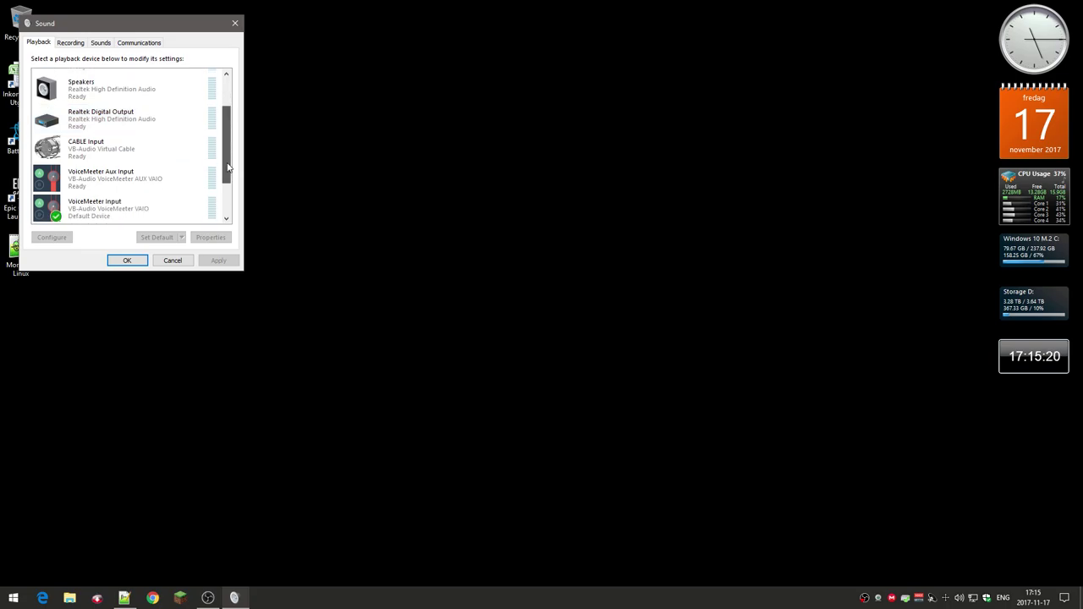
{"action": "scroll", "coordinate": [66, 180], "scroll_direction": "up", "scroll_amount": 1}
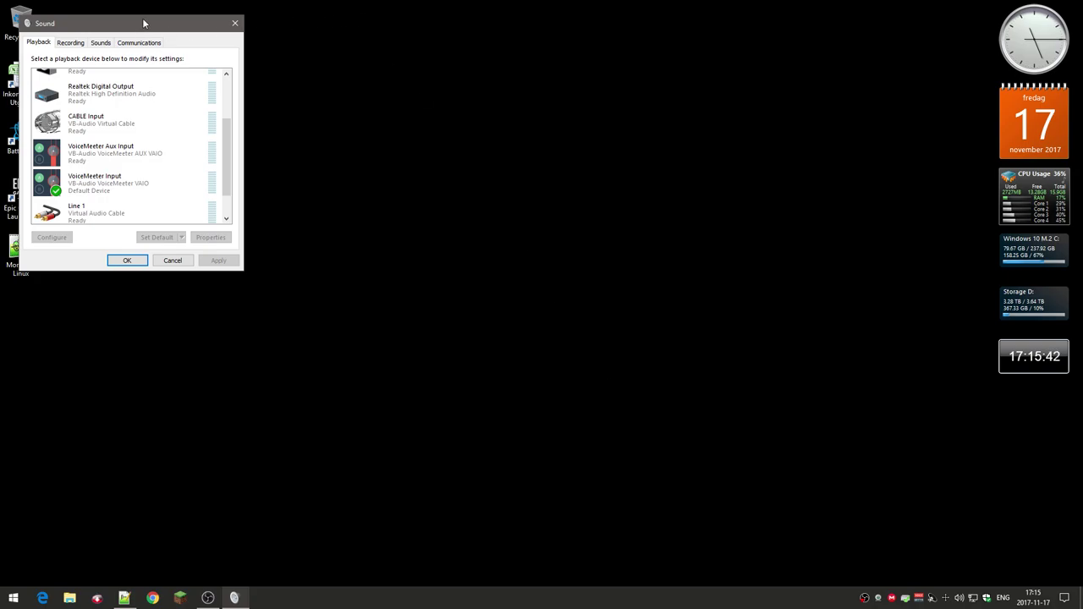
{"action": "left_click_drag", "start_coordinate": [143, 23], "coordinate": [382, 45]}
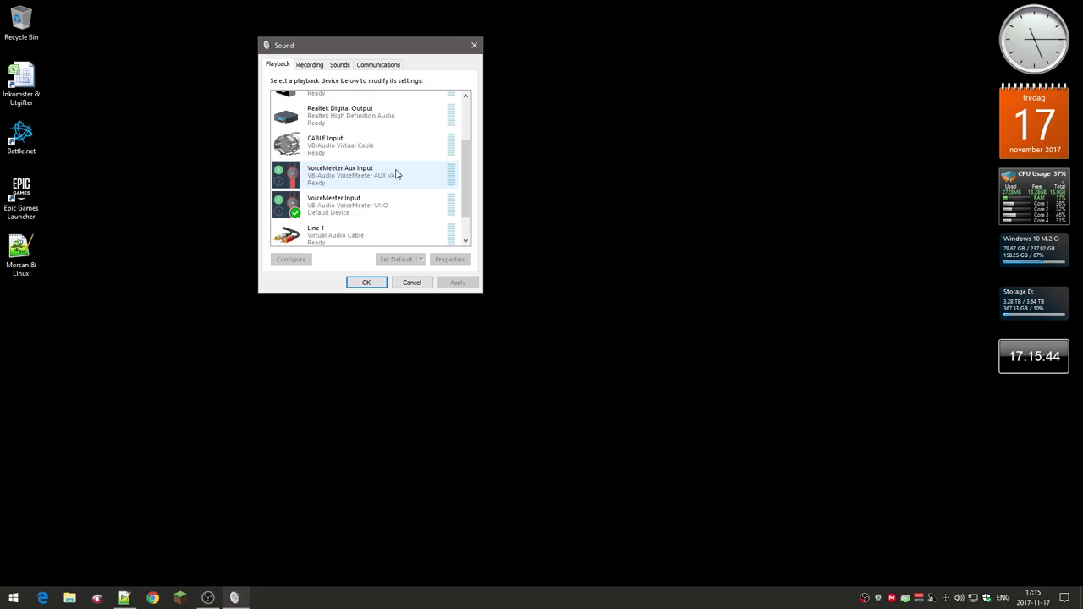
Review VoiceMeeter Input's Advanced format settings, then cancel out of both dialogs unchanged.
{"action": "double_click", "coordinate": [341, 206]}
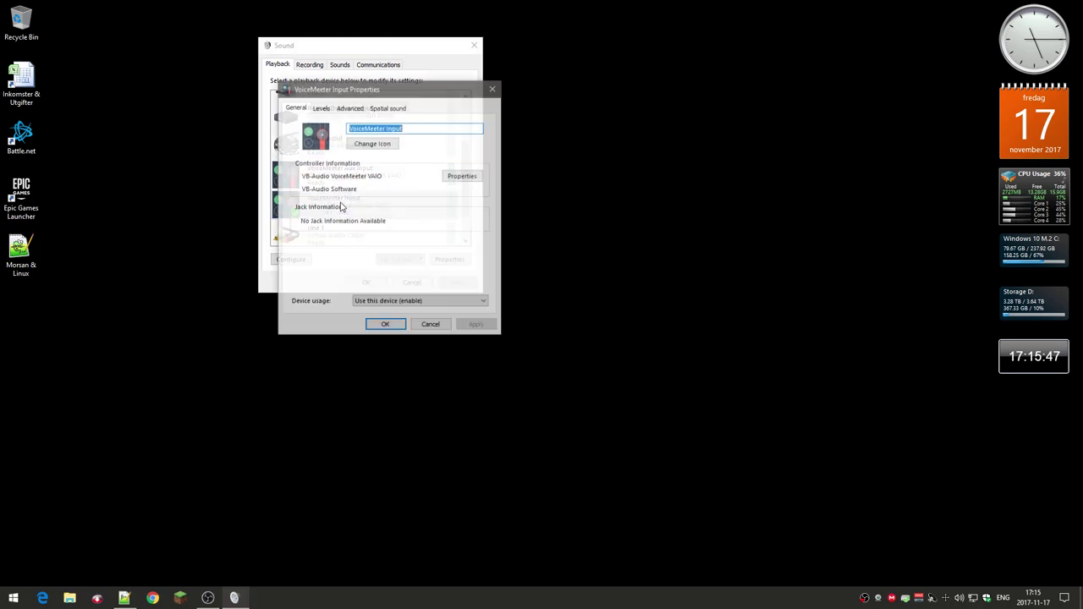
{"action": "left_click", "coordinate": [350, 108]}
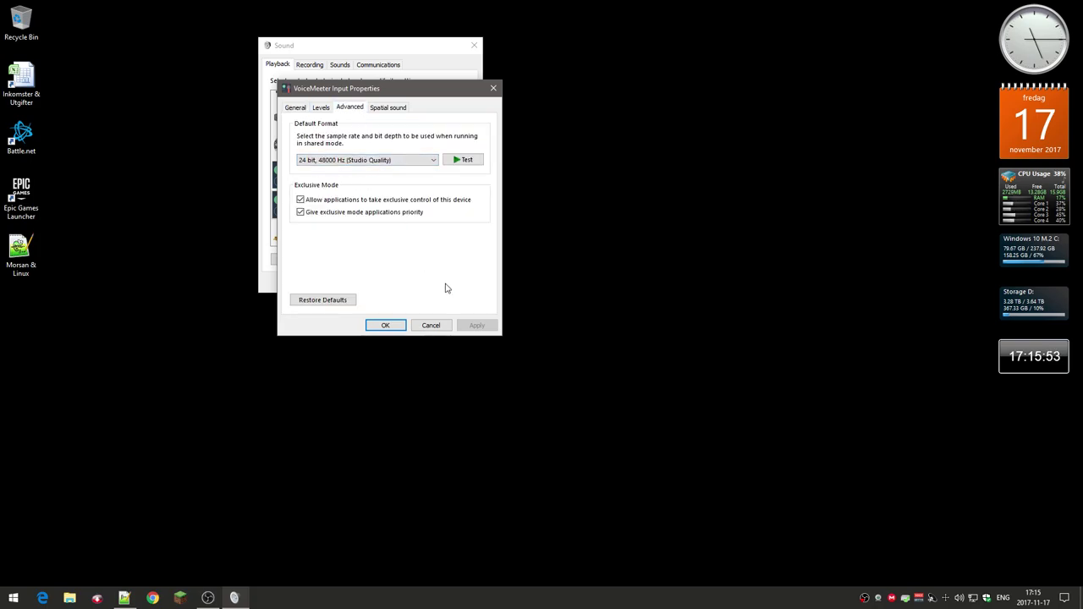
{"action": "left_click", "coordinate": [431, 325]}
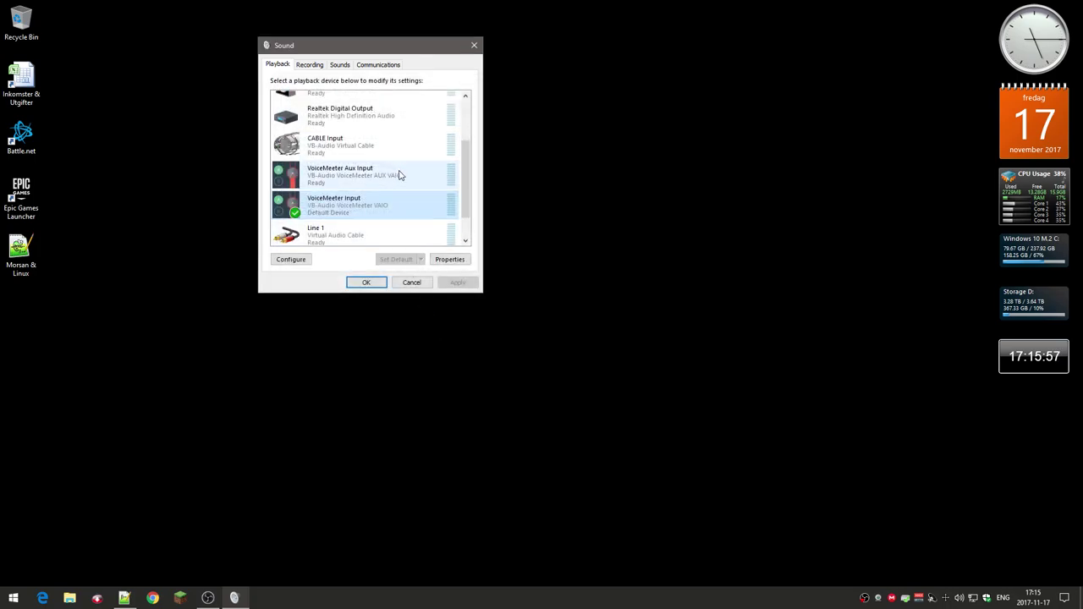
{"action": "left_click", "coordinate": [422, 283]}
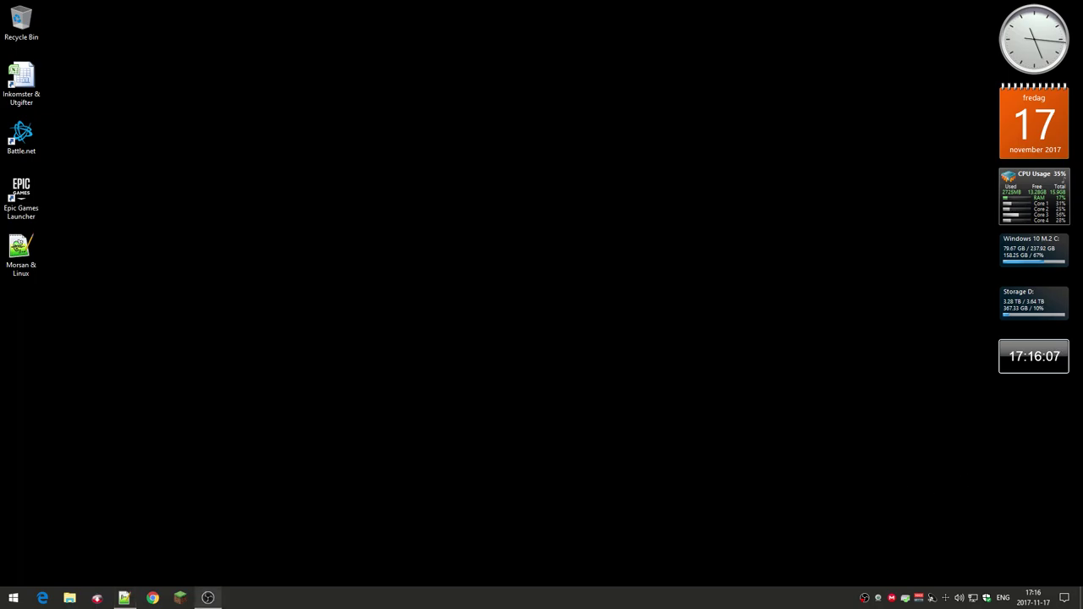
{"action": "left_click", "coordinate": [207, 598]}
{"action": "left_click_drag", "start_coordinate": [951, 105], "coordinate": [728, 84]}
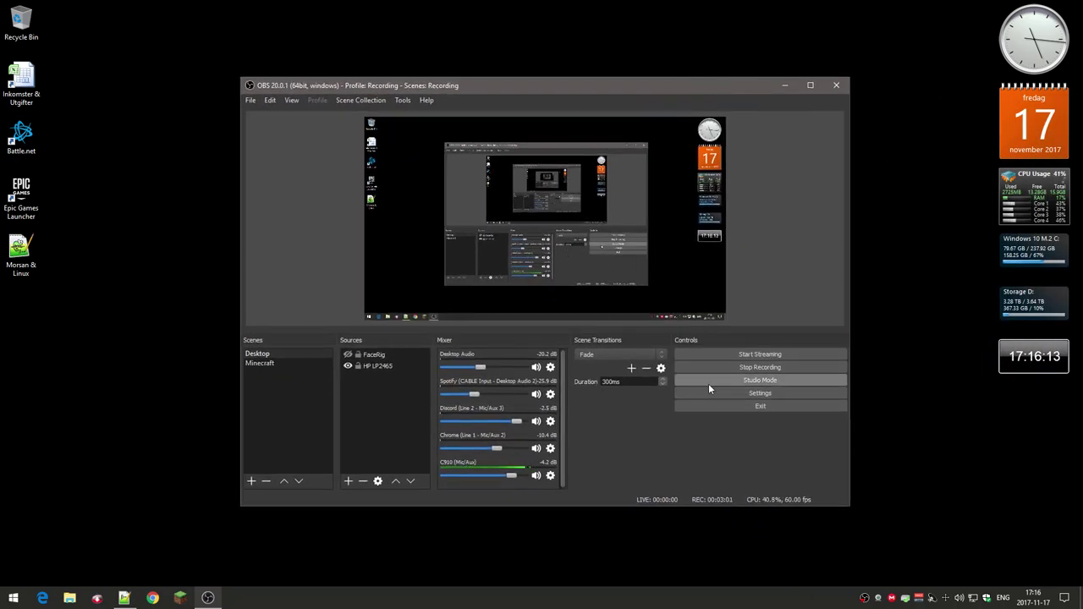
{"action": "left_click", "coordinate": [782, 393]}
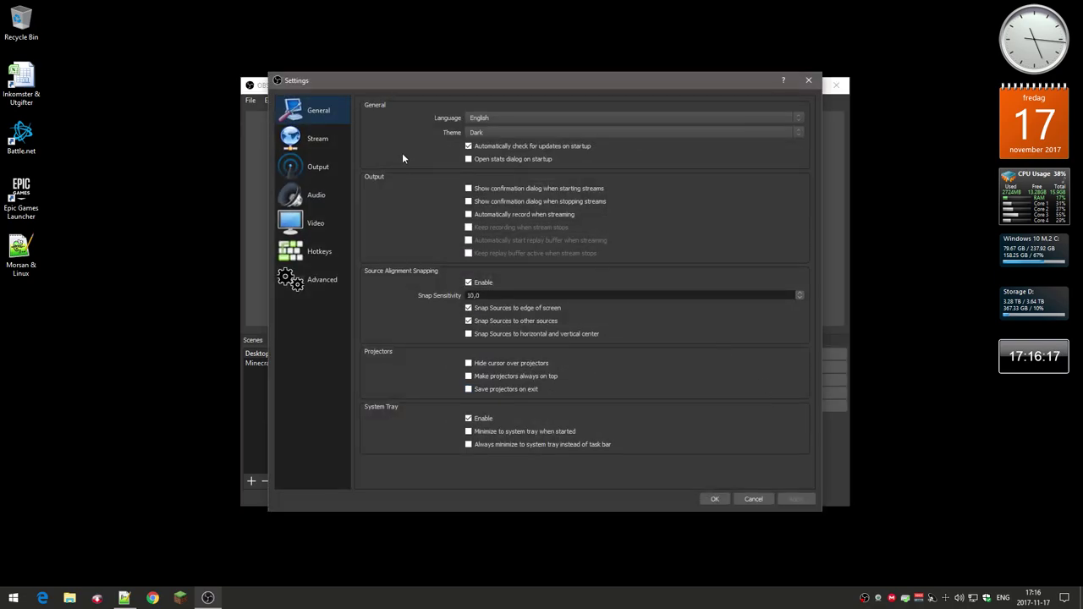
{"action": "left_click", "coordinate": [319, 196]}
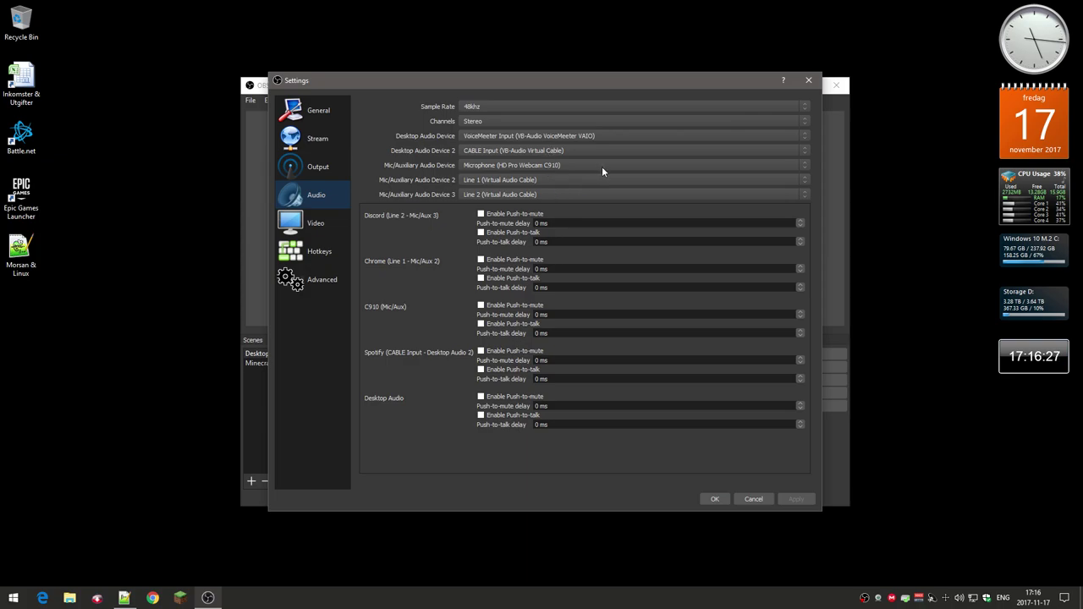
{"action": "left_click", "coordinate": [752, 500]}
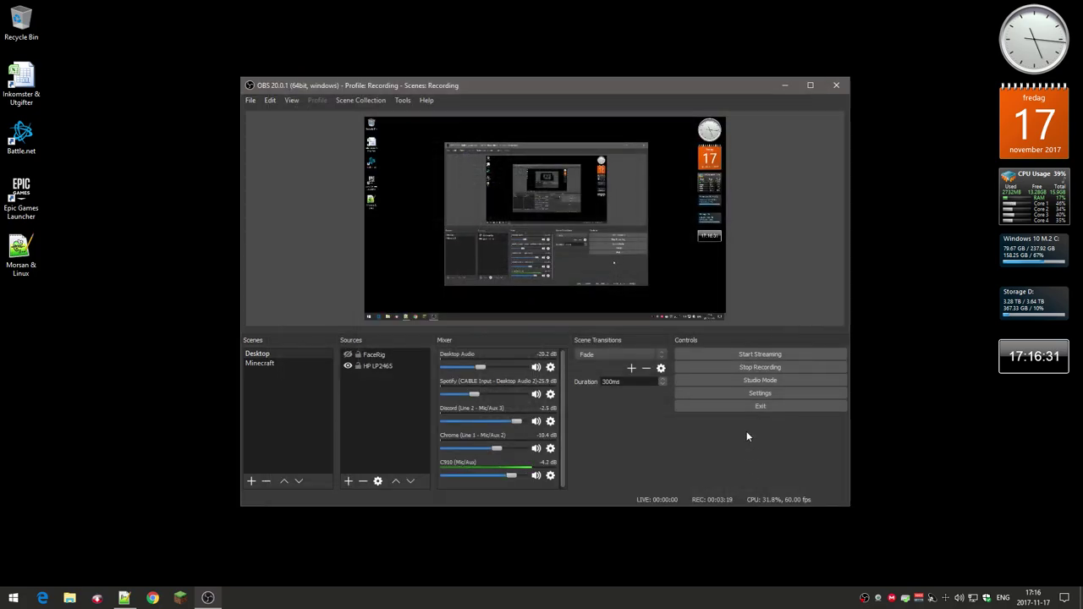
{"action": "left_click_drag", "start_coordinate": [739, 85], "coordinate": [1082, 151]}
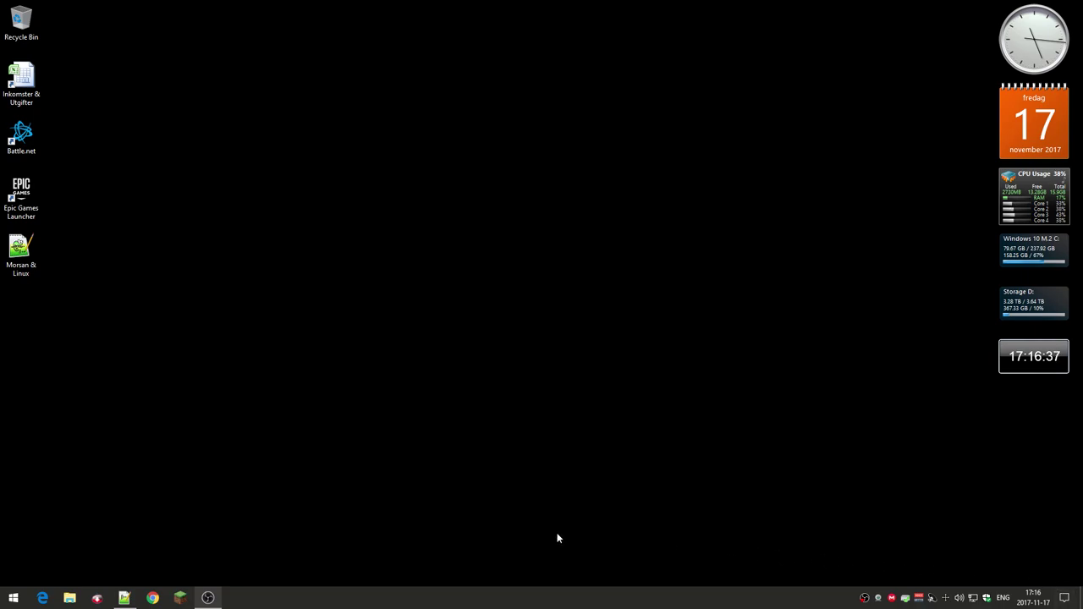
{"action": "left_click", "coordinate": [124, 596]}
{"action": "left_click", "coordinate": [71, 598]}
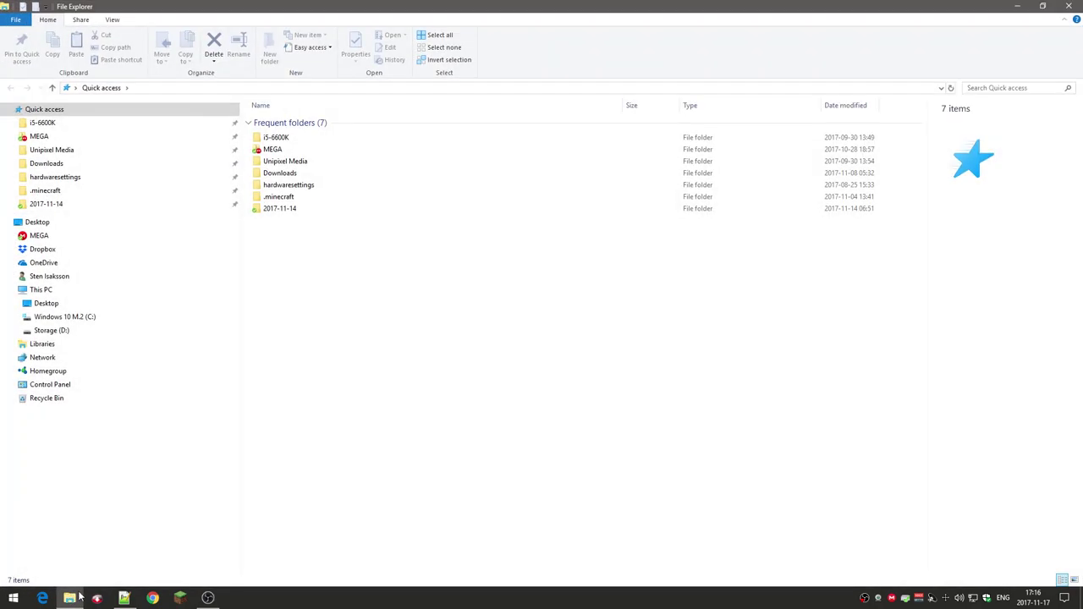
{"action": "left_click", "coordinate": [113, 290]}
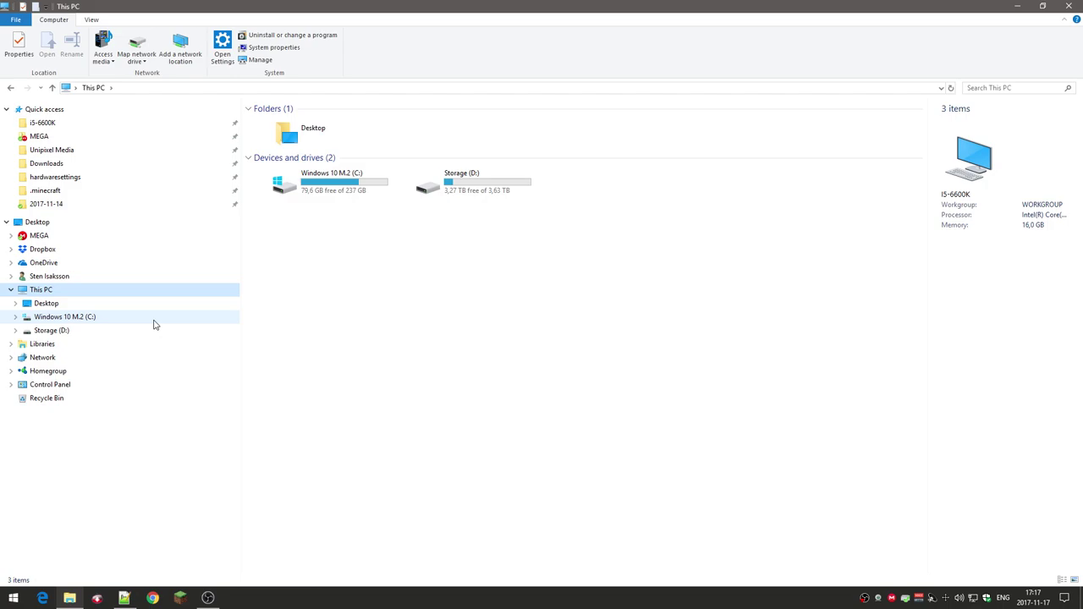
{"action": "left_click", "coordinate": [1071, 7]}
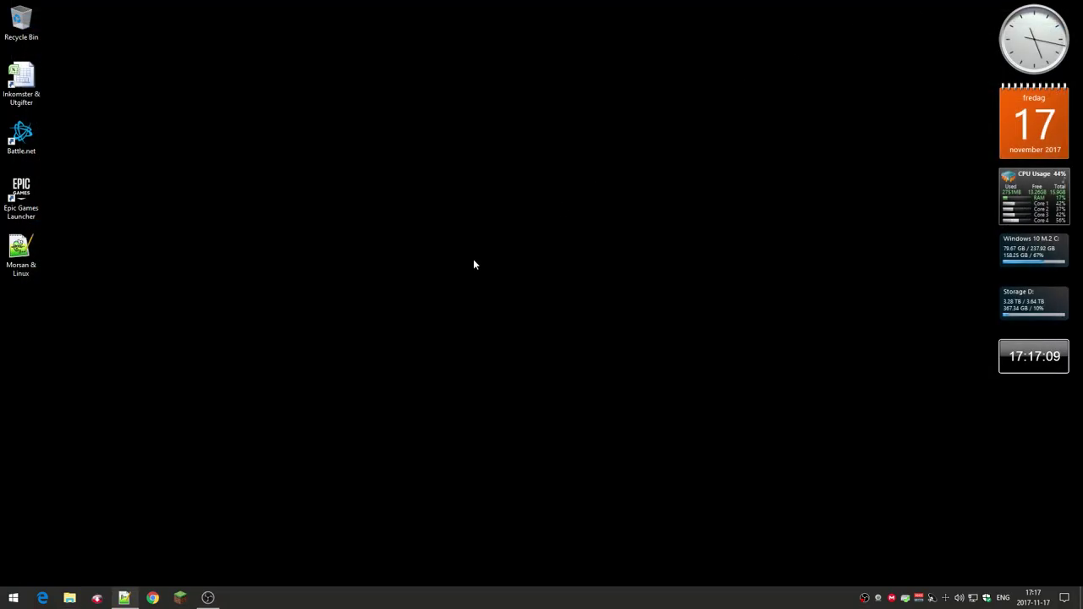
Launch Registry Editor by searching 'regedit' and scroll through the key tree.
{"action": "key", "text": "super"}
{"action": "type", "text": "rege"}
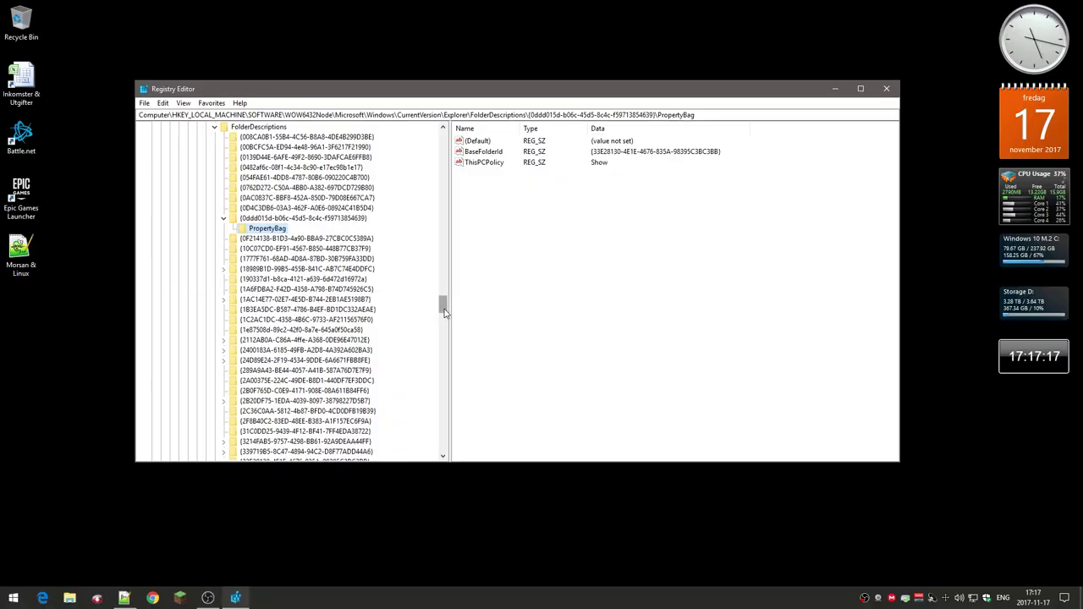
{"action": "left_click_drag", "start_coordinate": [444, 307], "coordinate": [444, 297]}
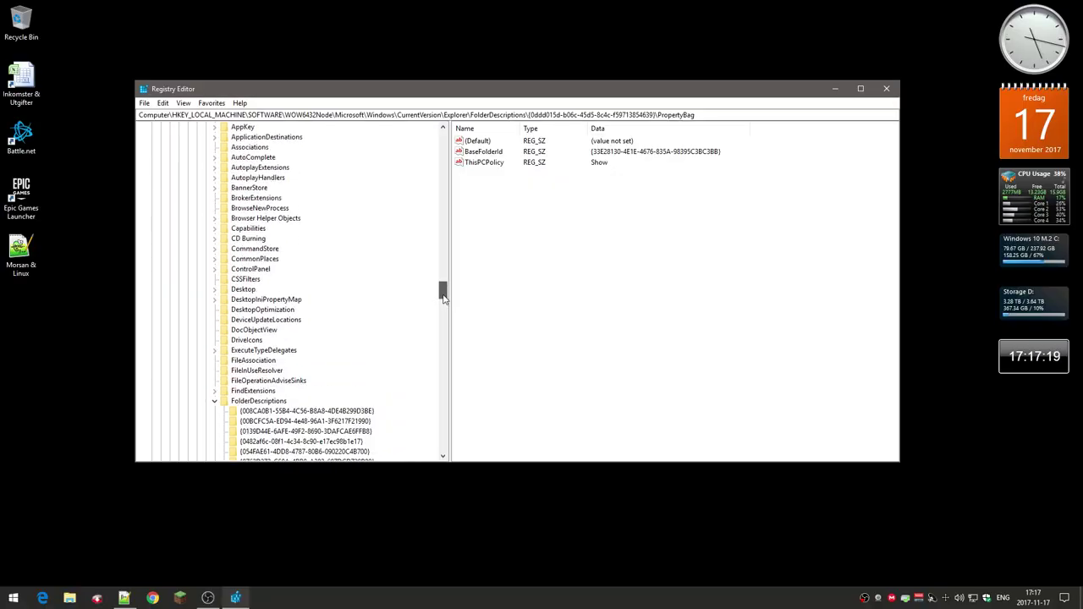
{"action": "mouse_move", "coordinate": [443, 296]}
{"action": "left_mouse_down"}
{"action": "mouse_move", "coordinate": [444, 229]}
{"action": "mouse_move", "coordinate": [444, 287]}
{"action": "mouse_move", "coordinate": [446, 277]}
{"action": "left_mouse_up"}
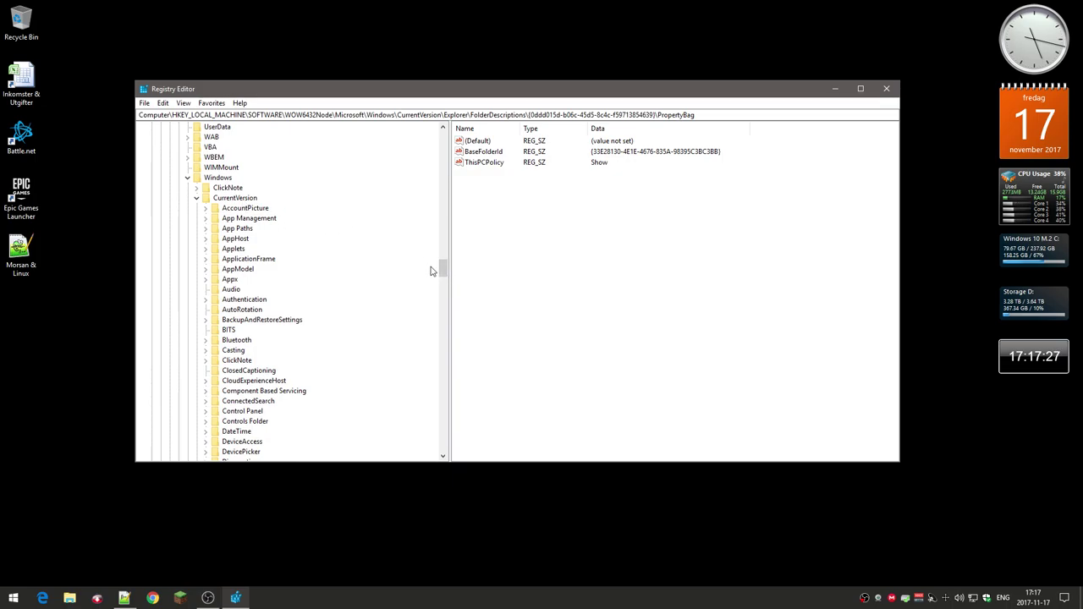
{"action": "left_click_drag", "start_coordinate": [442, 269], "coordinate": [443, 288]}
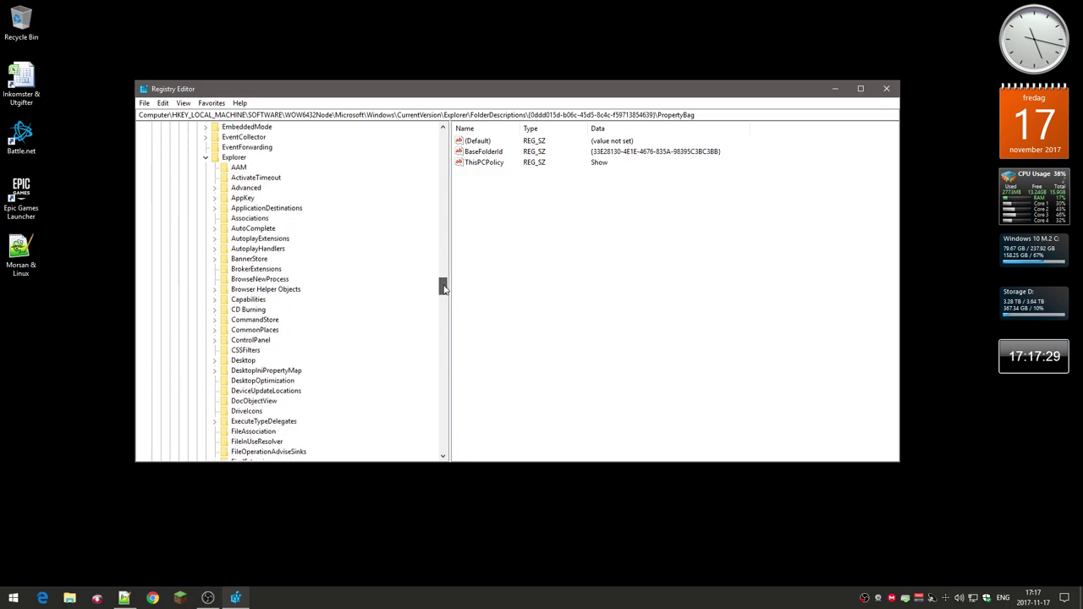
Go to Explorer > FolderDescriptions > PropertyBag and confirm ThisPCPolicy still reads Show.
{"action": "left_click", "coordinate": [237, 158]}
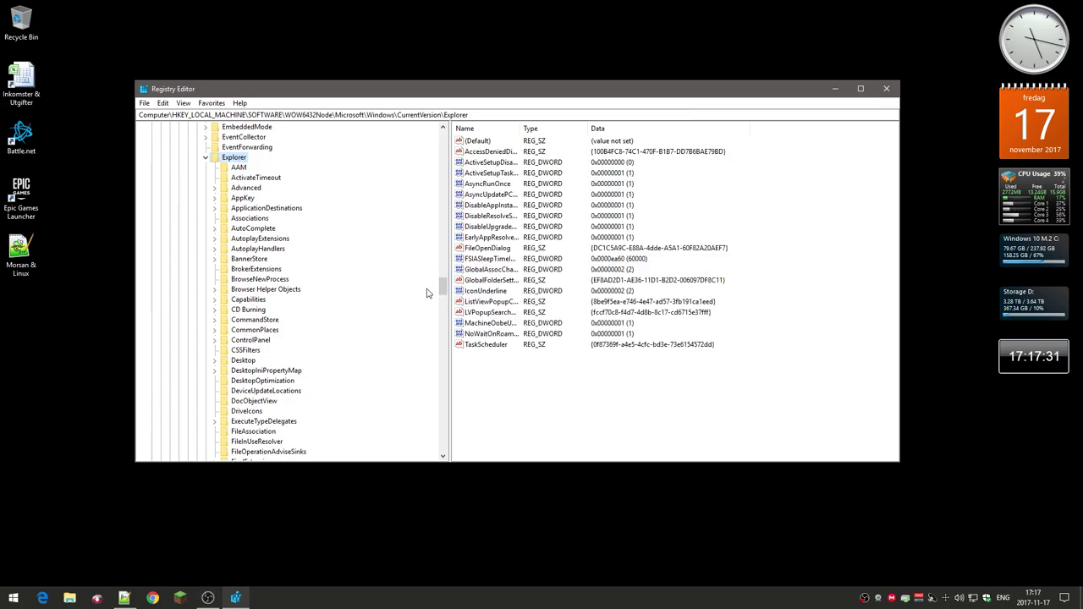
{"action": "left_click_drag", "start_coordinate": [441, 288], "coordinate": [443, 301]}
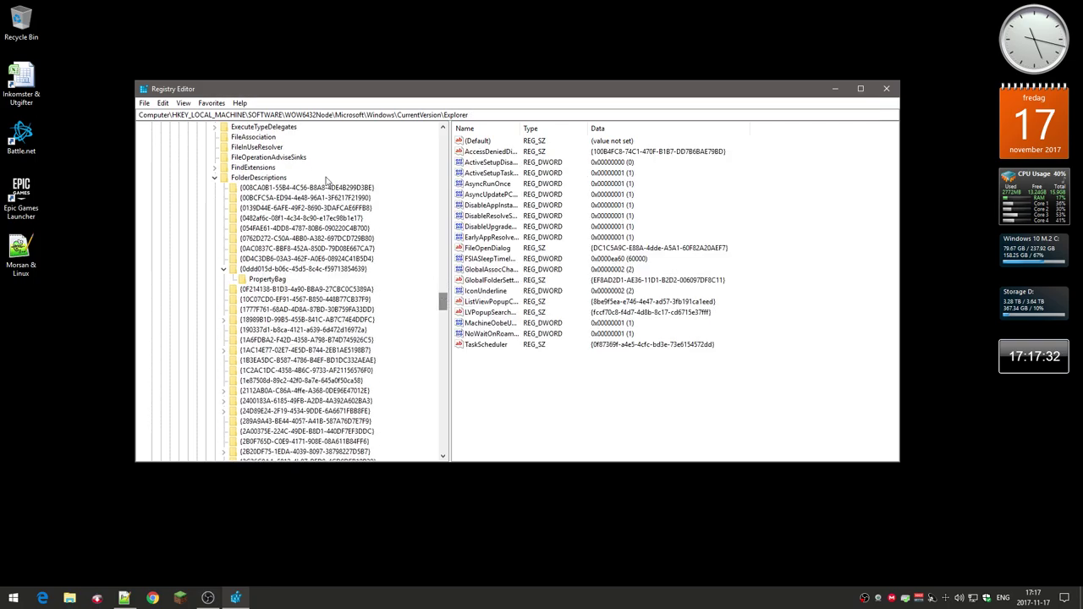
{"action": "left_click", "coordinate": [282, 179]}
{"action": "left_click", "coordinate": [281, 280]}
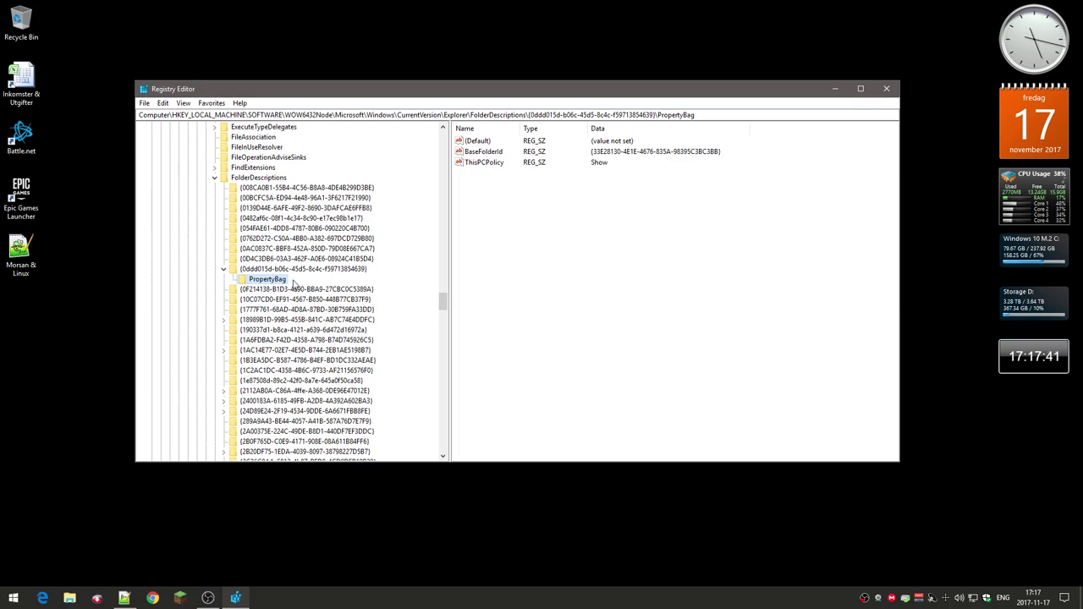
{"action": "double_click", "coordinate": [487, 163]}
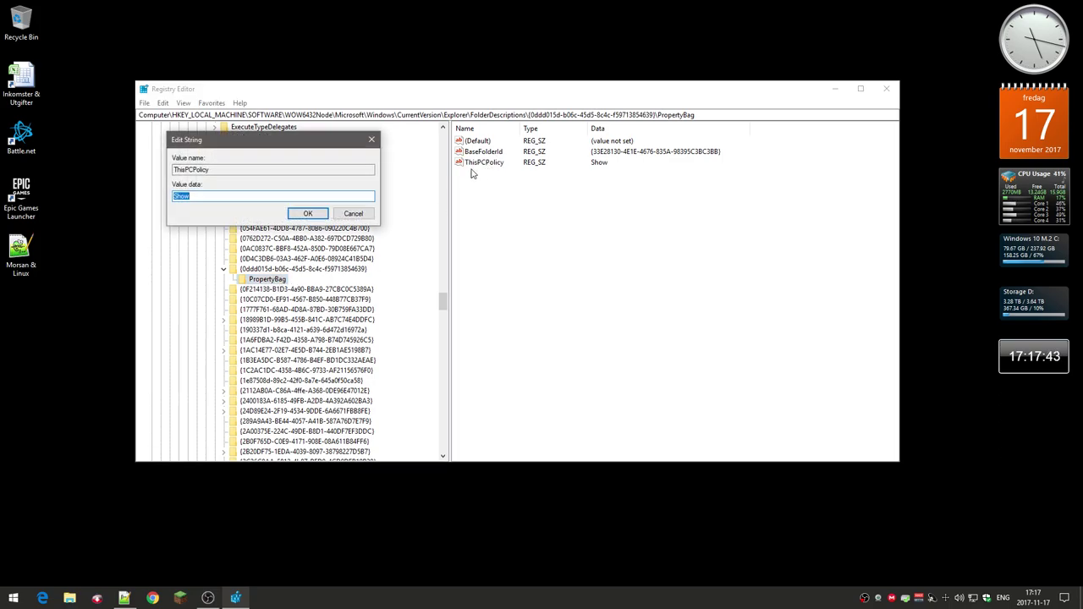
{"action": "left_click", "coordinate": [353, 213]}
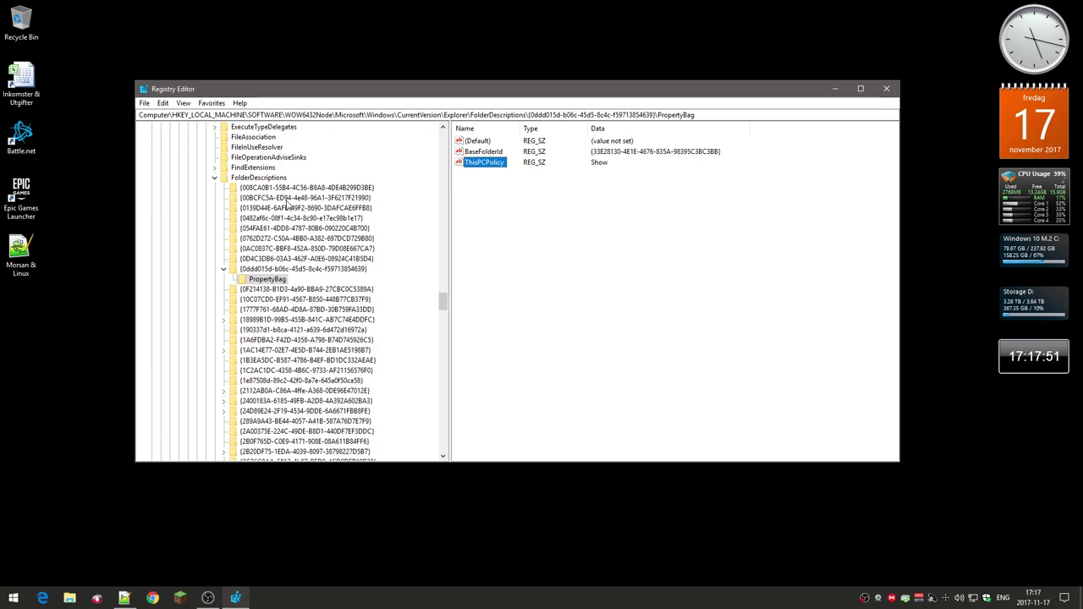
{"action": "left_click_drag", "start_coordinate": [443, 303], "coordinate": [448, 376]}
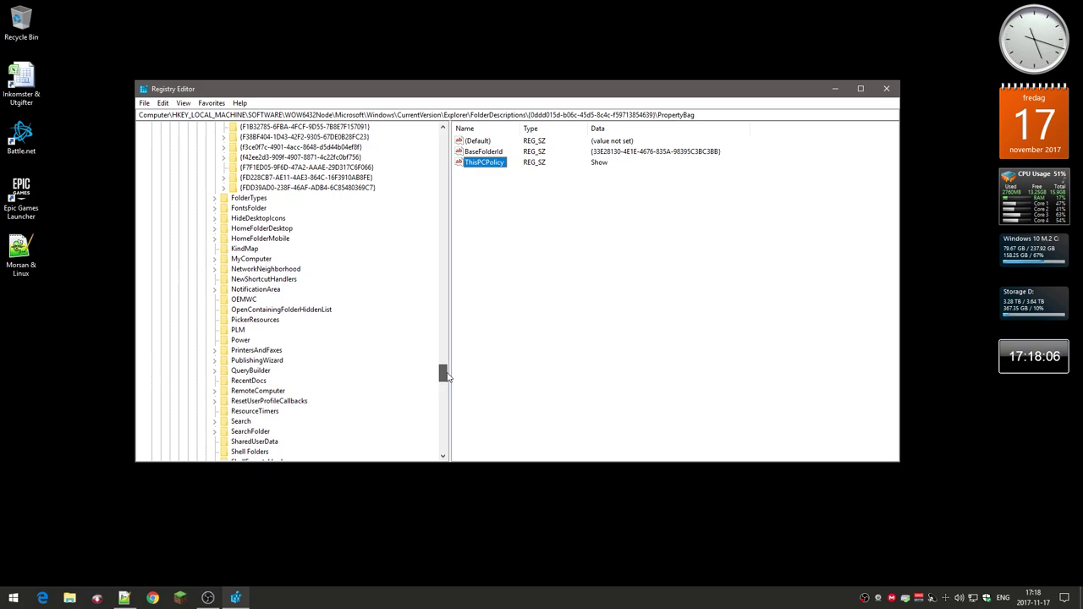
Expand MyComputer > NameSpace, inspect its first GUID subkey, then close Registry Editor.
{"action": "left_click", "coordinate": [214, 261]}
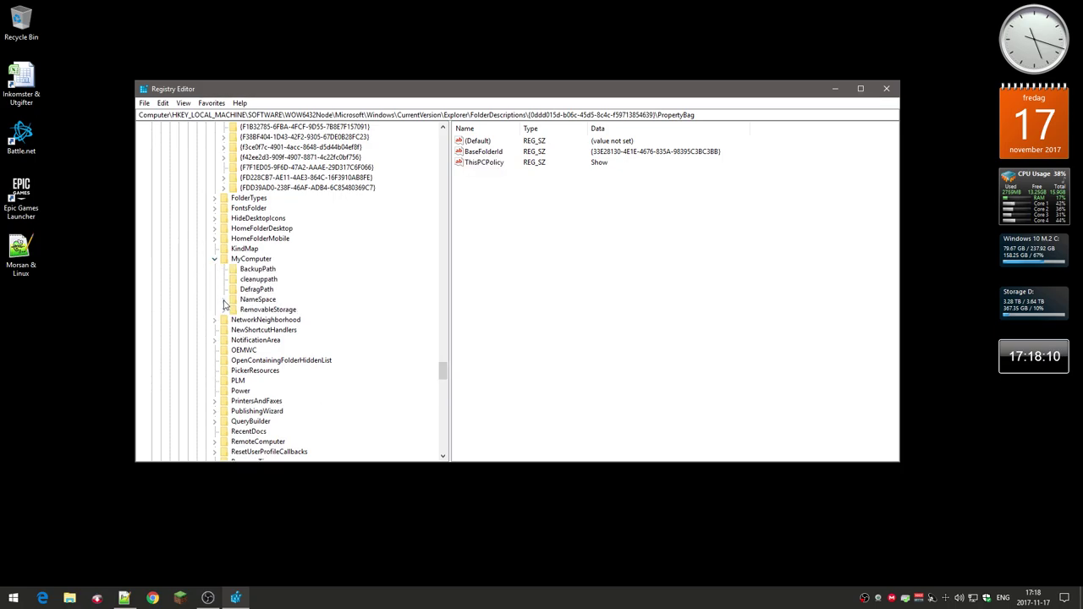
{"action": "left_click", "coordinate": [224, 299]}
{"action": "left_click", "coordinate": [258, 301]}
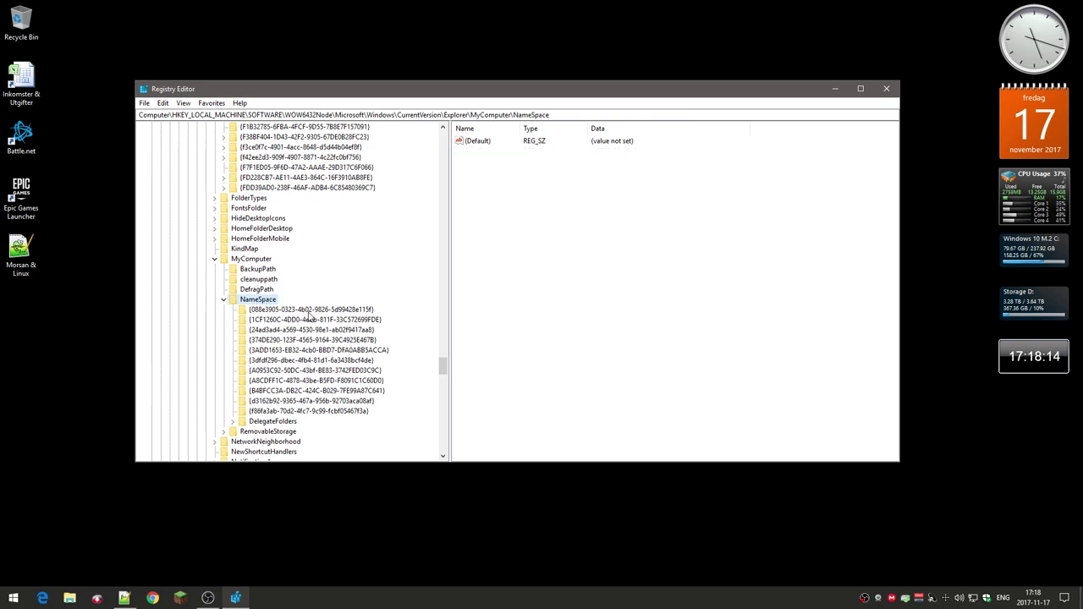
{"action": "left_click", "coordinate": [349, 310]}
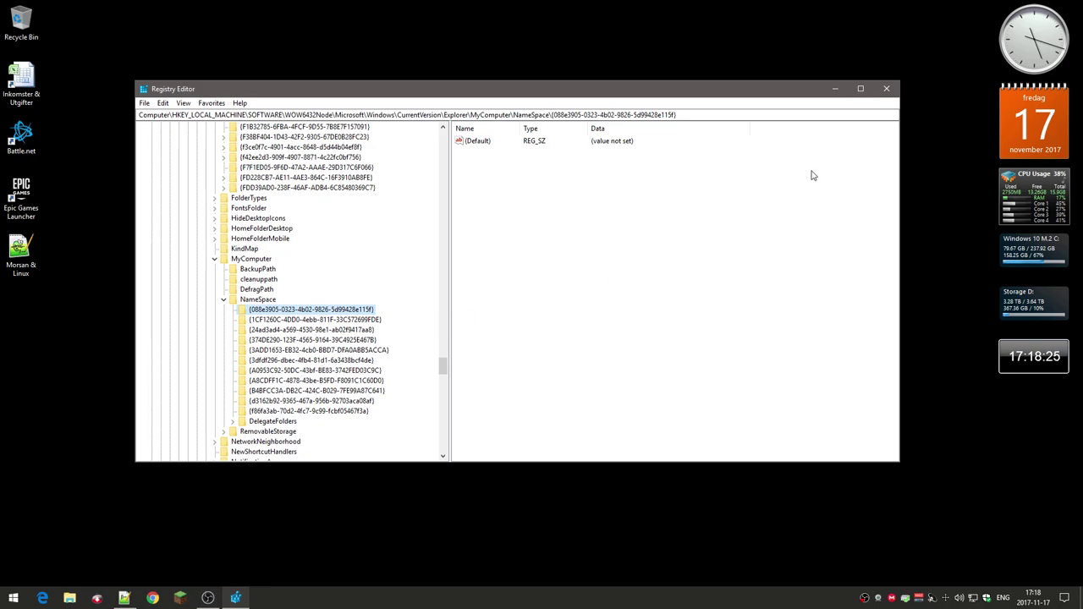
{"action": "left_click", "coordinate": [886, 88]}
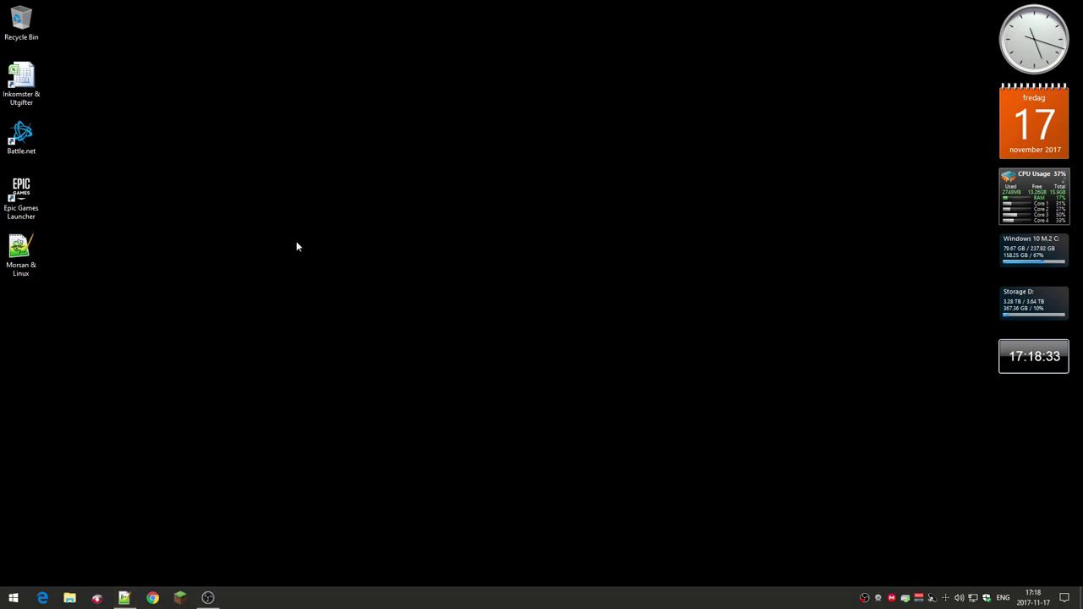
Launch the Services console by searching 'servi' from Start.
{"action": "key", "text": "super"}
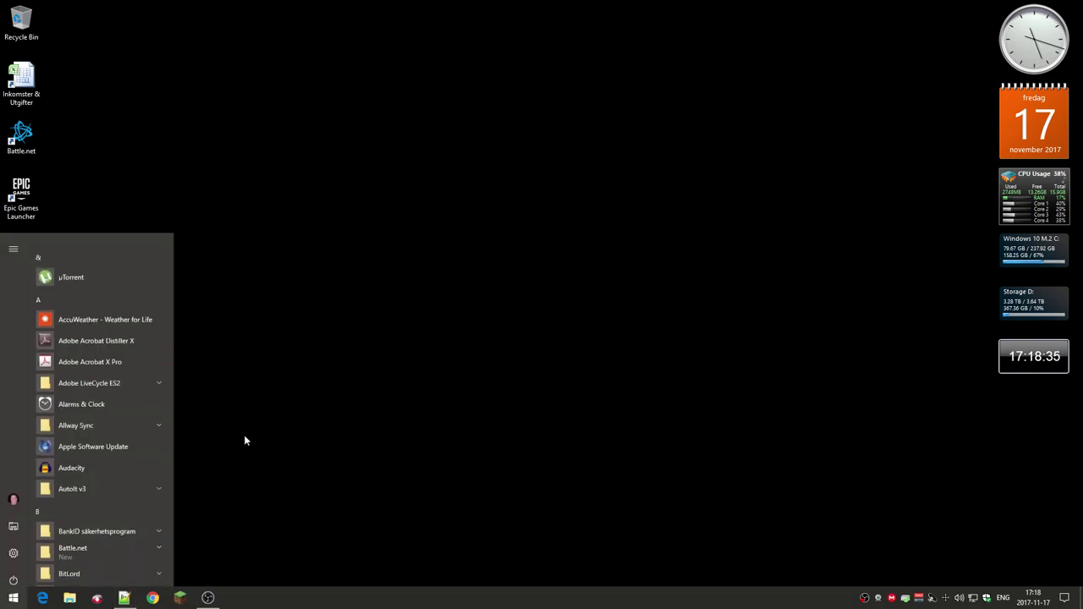
{"action": "type", "text": "servi"}
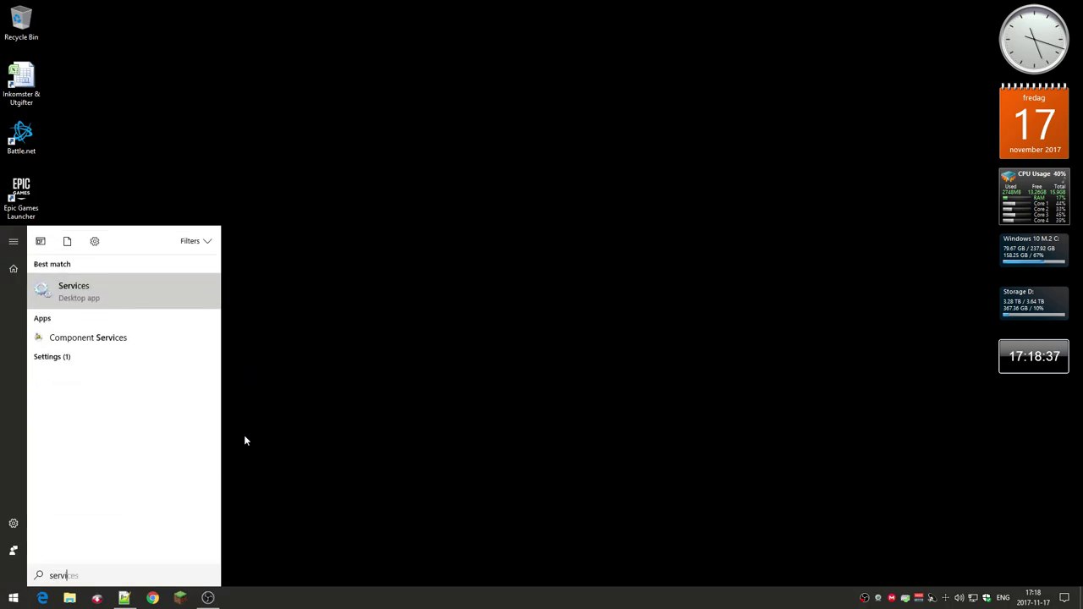
{"action": "key", "text": "Return"}
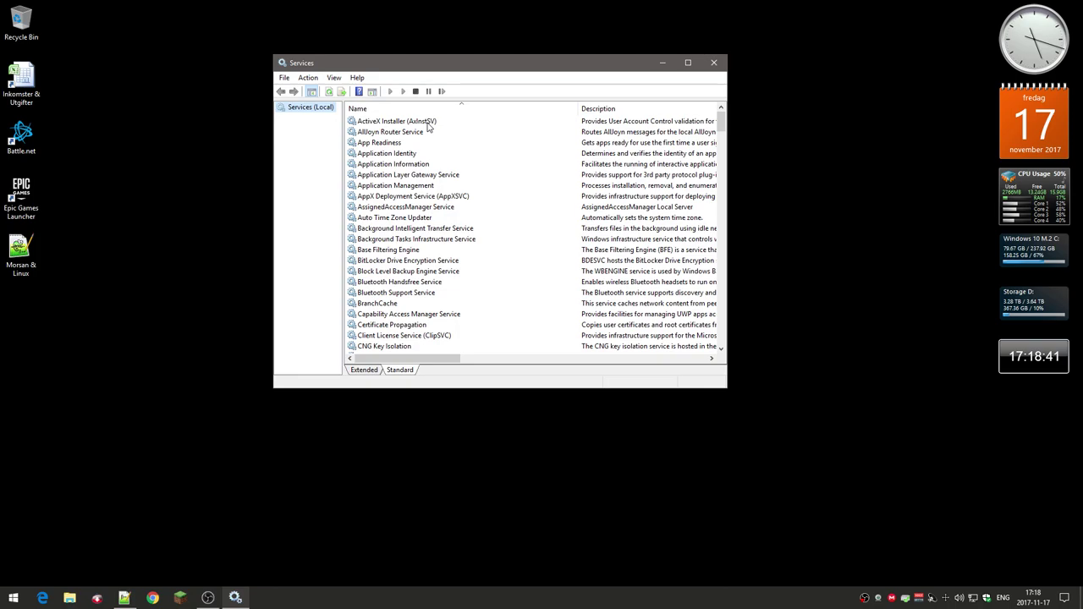
{"action": "left_click", "coordinate": [429, 123]}
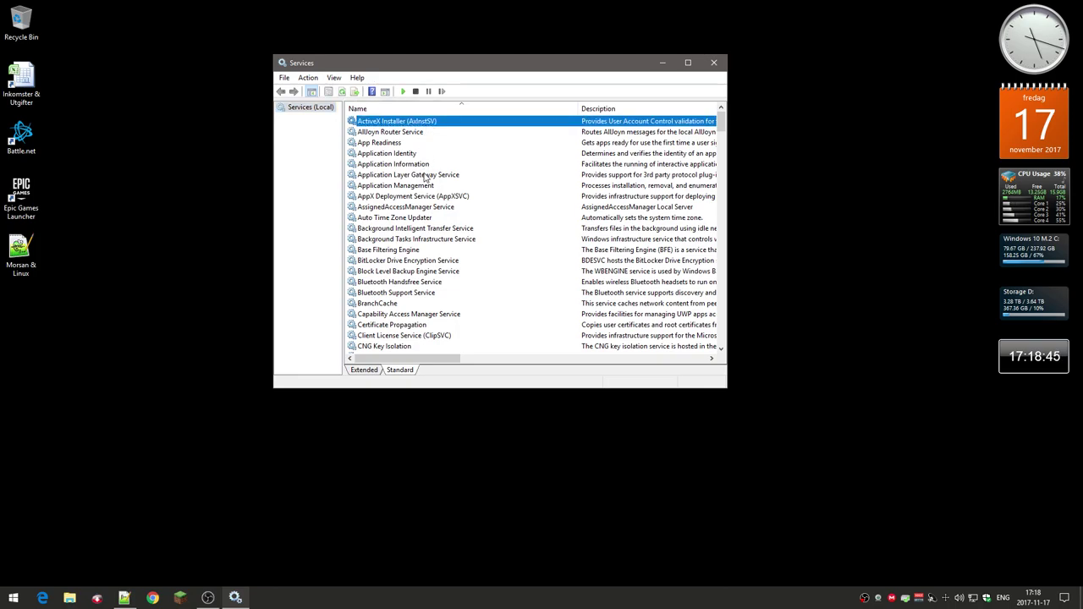
Confirm Auto Time Zone Updater is Disabled and Stopped, then jump to services starting with C.
{"action": "left_click", "coordinate": [412, 219]}
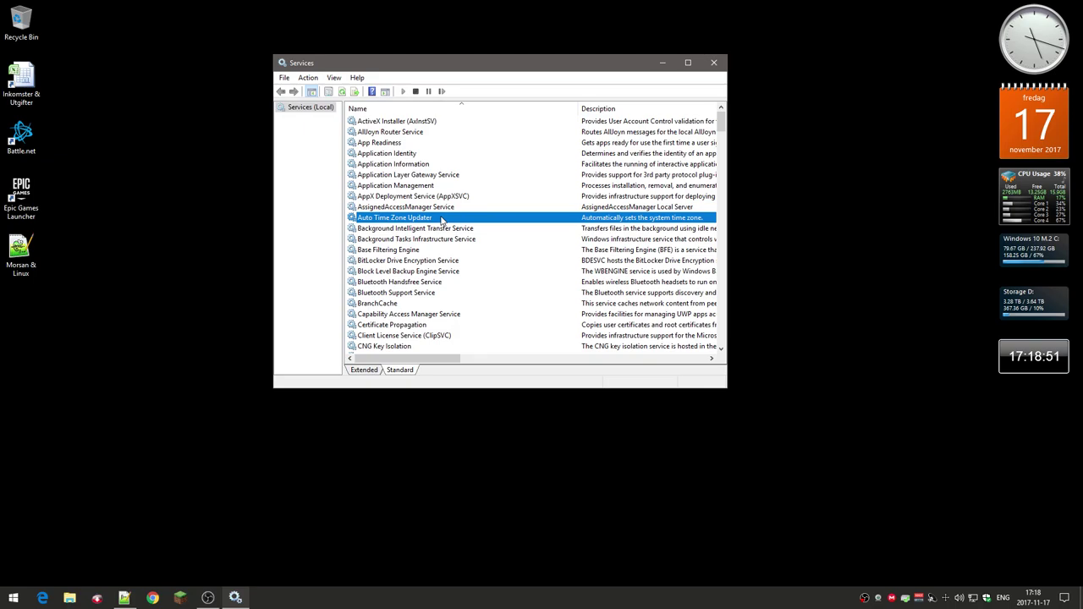
{"action": "double_click", "coordinate": [441, 218]}
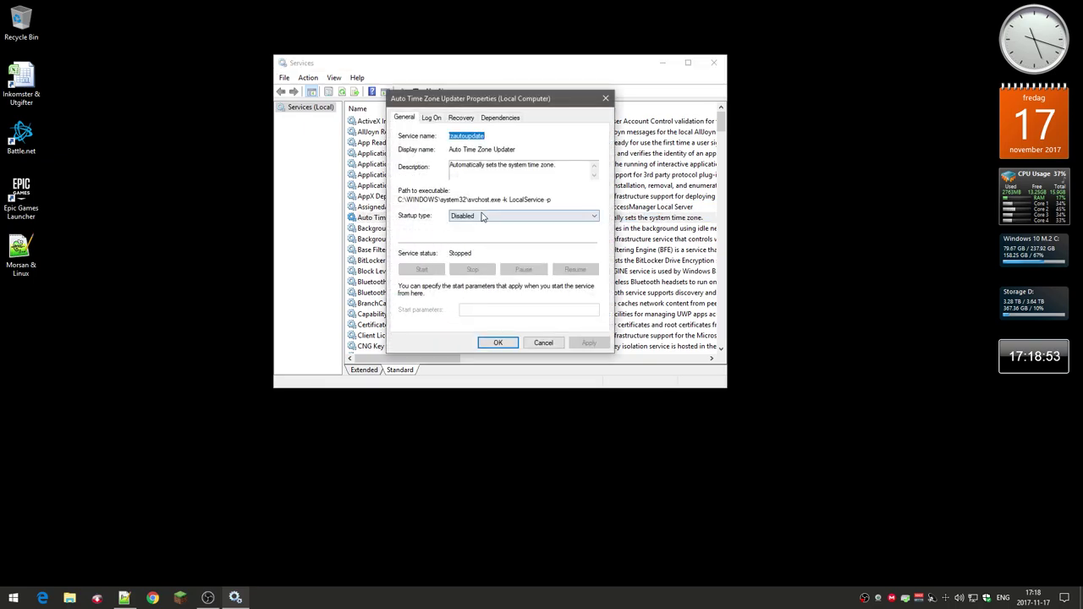
{"action": "left_click", "coordinate": [543, 342]}
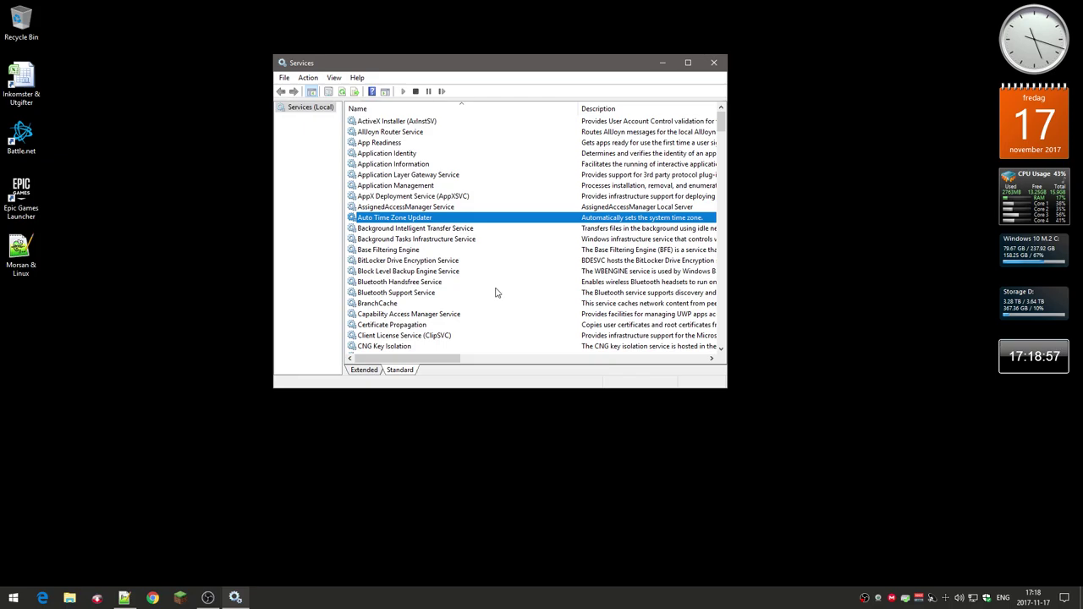
{"action": "key", "text": "c"}
{"action": "scroll", "coordinate": [461, 332], "scroll_direction": "down", "scroll_amount": 3}
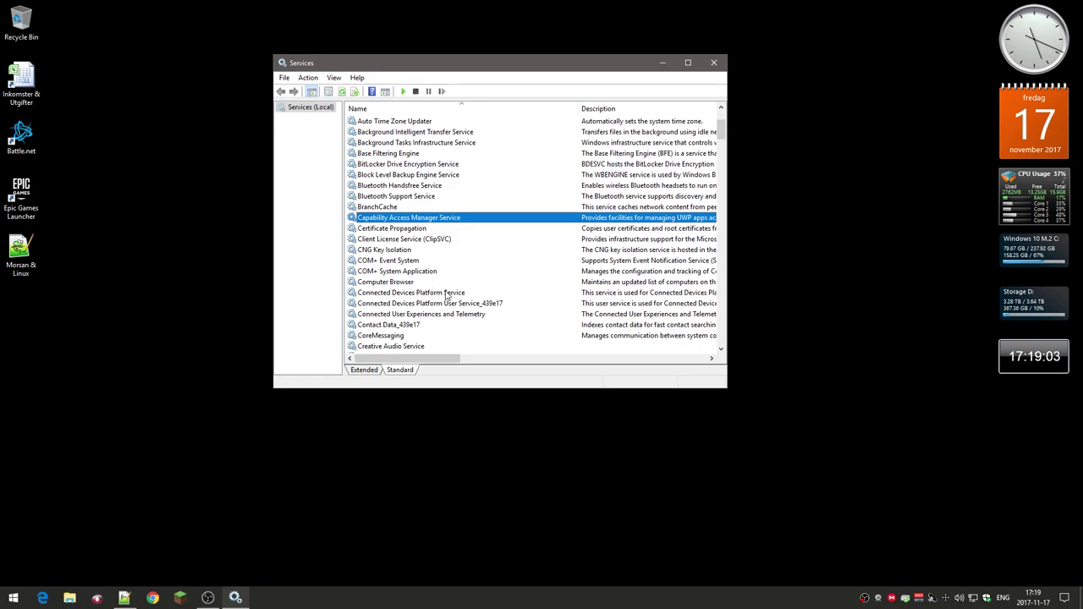
Confirm Connected Devices Platform Service and Connected User Experiences and Telemetry are both Disabled, without changes.
{"action": "left_click", "coordinate": [446, 293]}
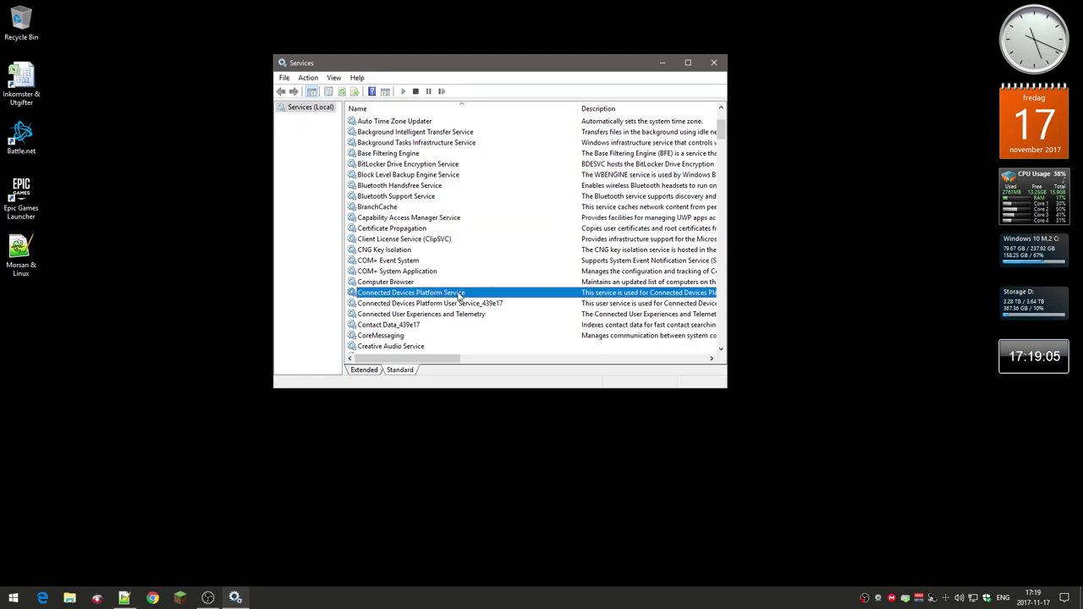
{"action": "double_click", "coordinate": [458, 293]}
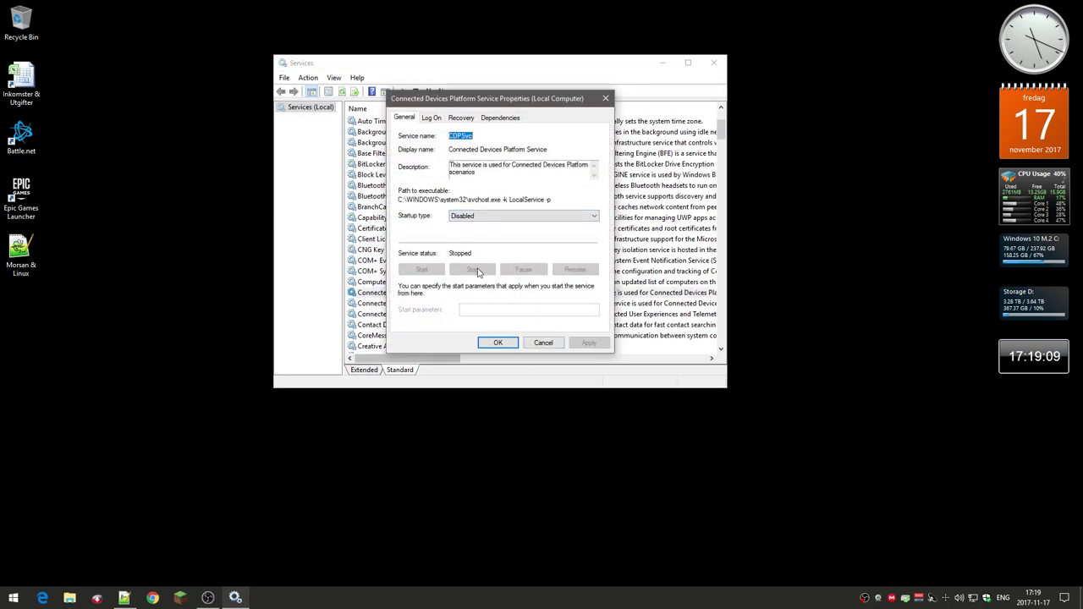
{"action": "left_click", "coordinate": [542, 344]}
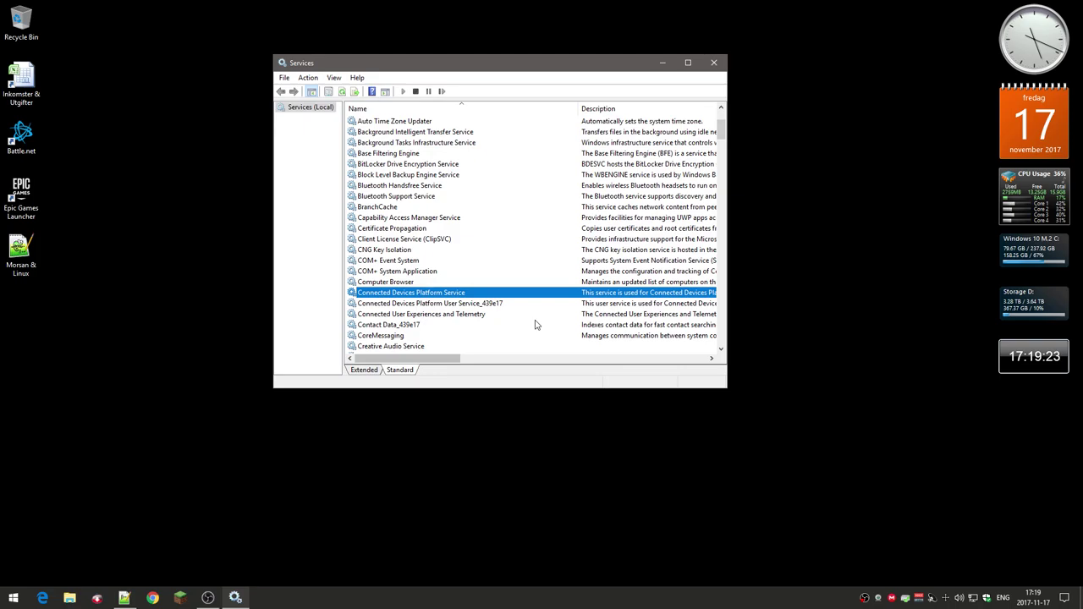
{"action": "scroll", "coordinate": [535, 325], "scroll_direction": "down", "scroll_amount": 3}
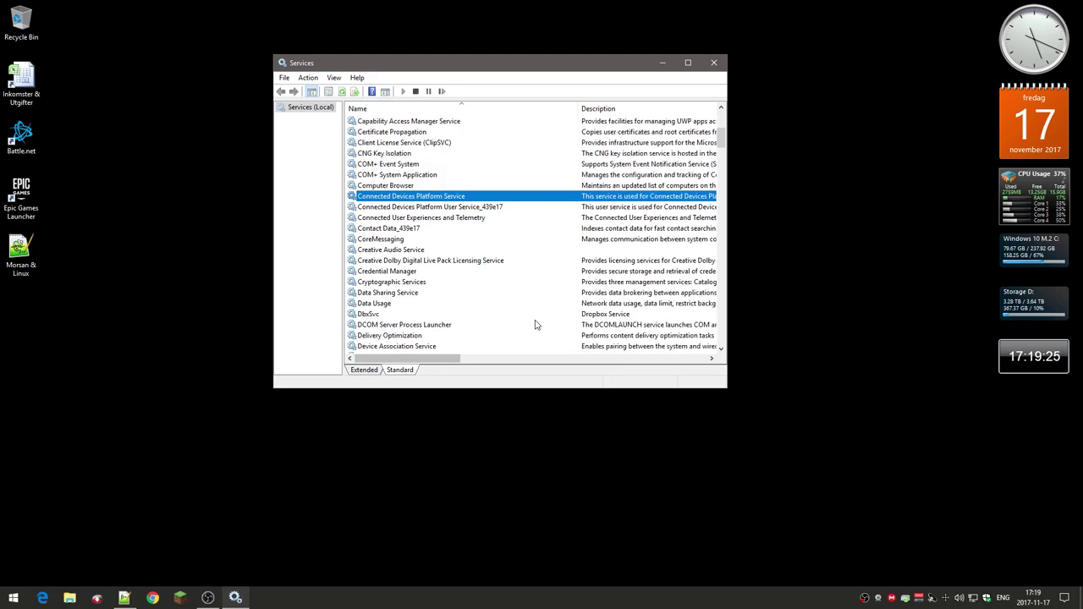
{"action": "left_click", "coordinate": [447, 219]}
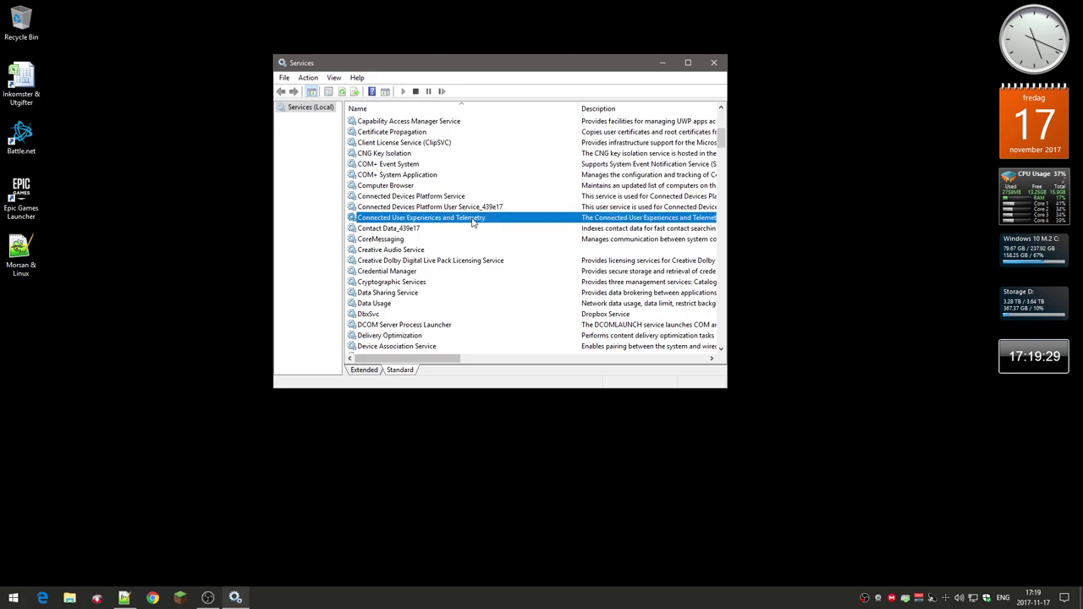
{"action": "double_click", "coordinate": [471, 218]}
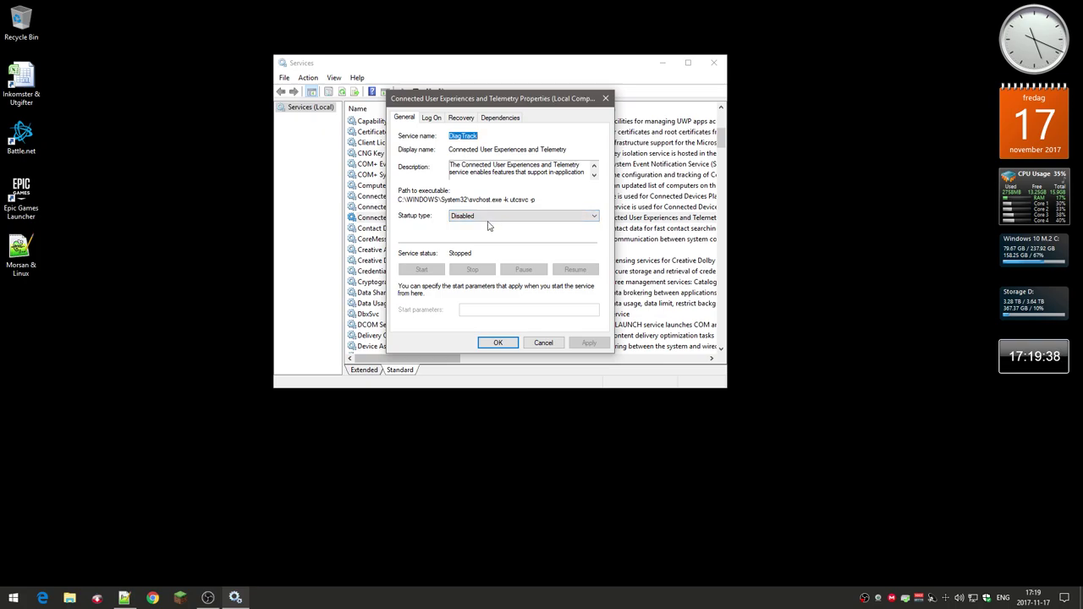
{"action": "left_click", "coordinate": [542, 344]}
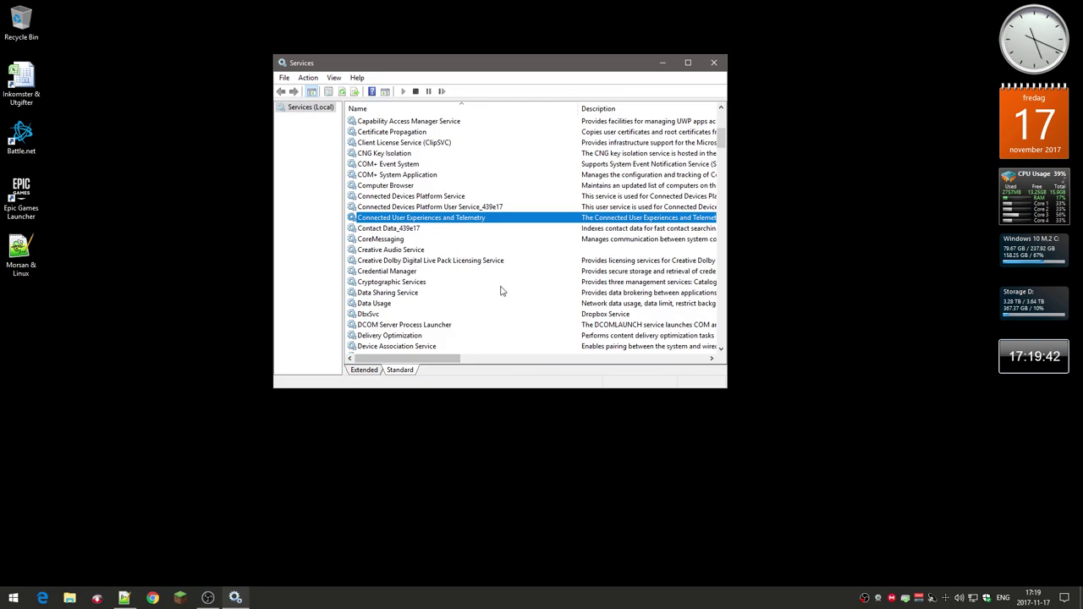
{"action": "left_click", "coordinate": [715, 63]}
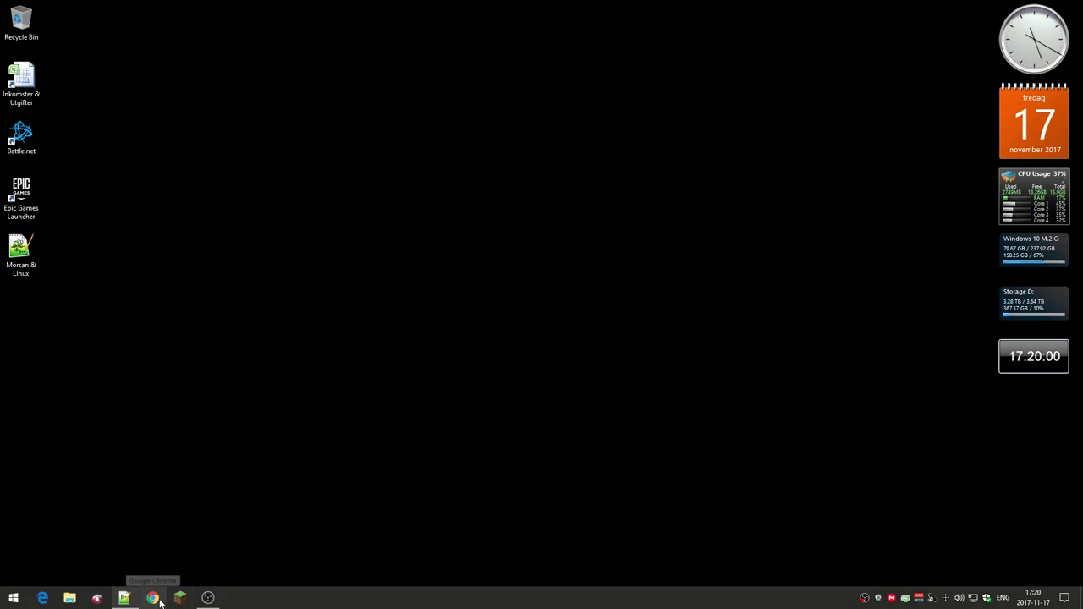
{"action": "mouse_move", "coordinate": [123, 598]}
{"action": "left_click", "coordinate": [154, 598]}
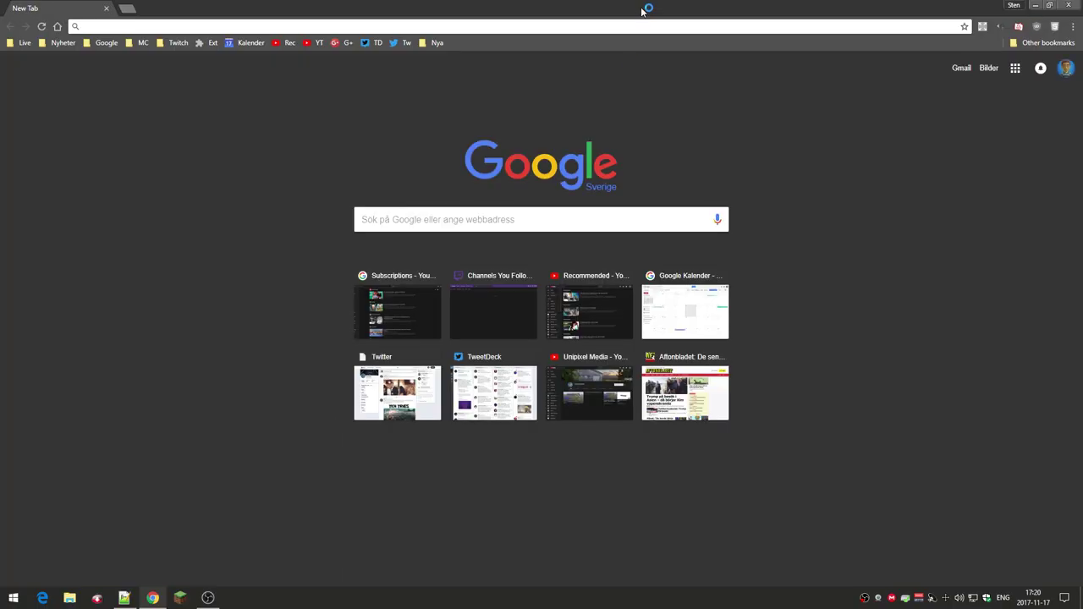
{"action": "double_click", "coordinate": [644, 10]}
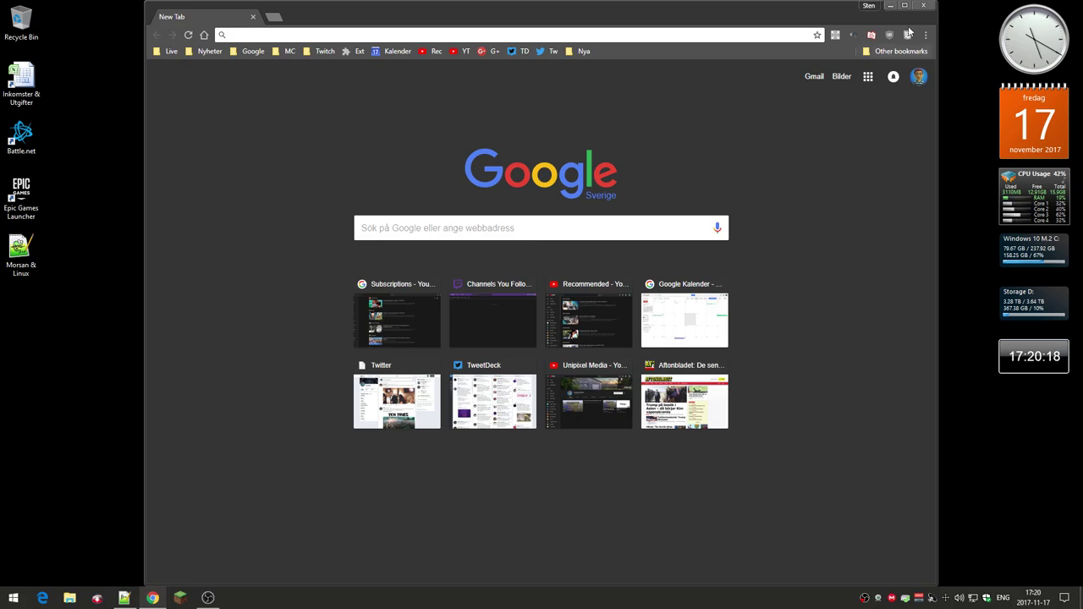
{"action": "left_click", "coordinate": [923, 6]}
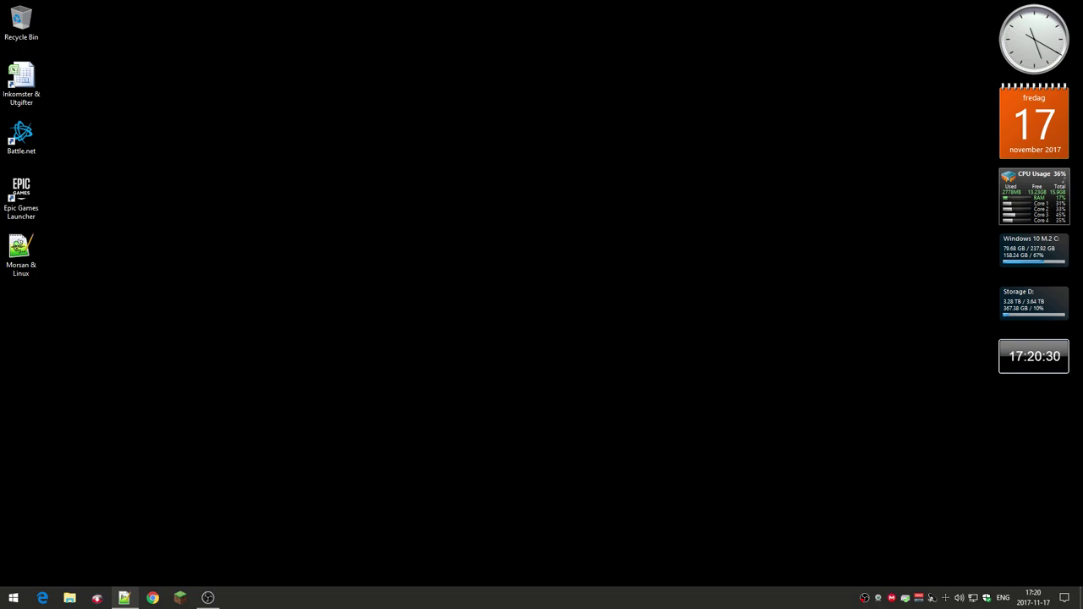
{"action": "key", "text": "alt+Tab"}
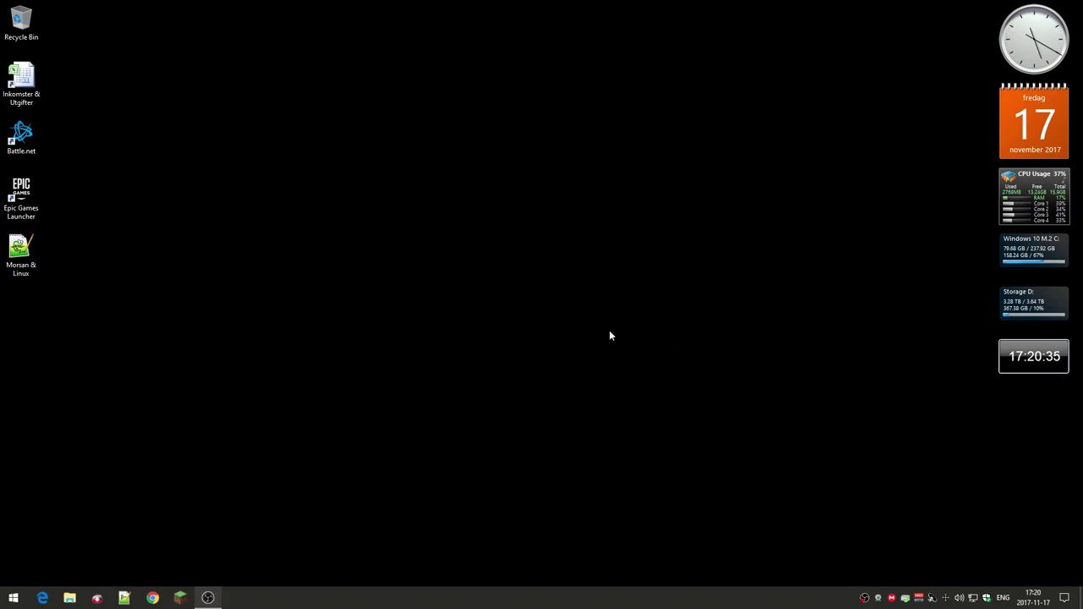
{"action": "left_click", "coordinate": [283, 298]}
{"action": "left_click", "coordinate": [14, 599]}
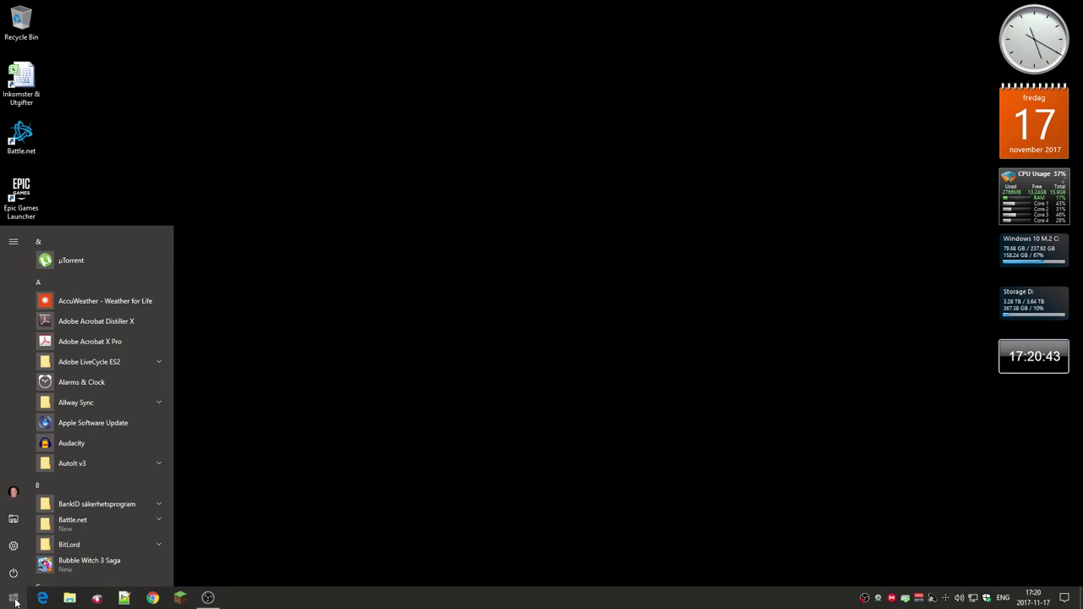
{"action": "left_click", "coordinate": [279, 538]}
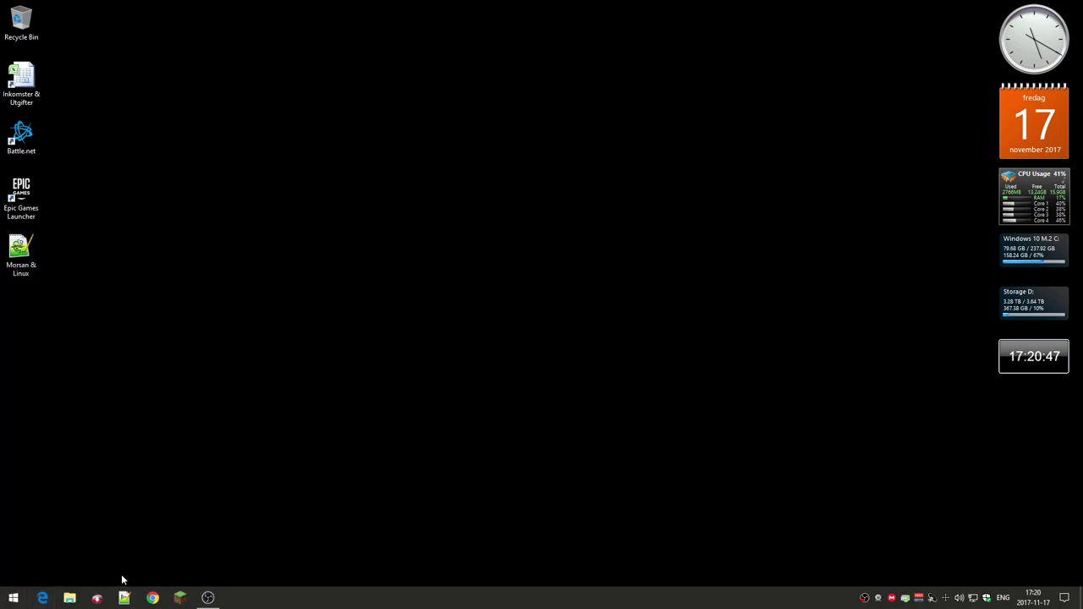
{"action": "key", "text": "super"}
{"action": "type", "text": "upd"}
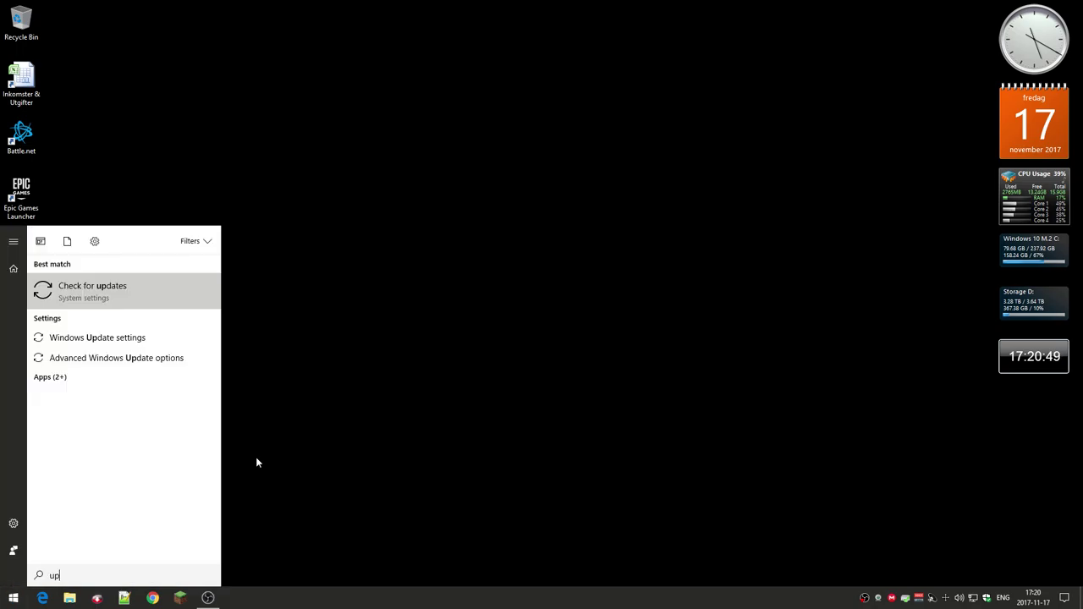
{"action": "key", "text": "Return"}
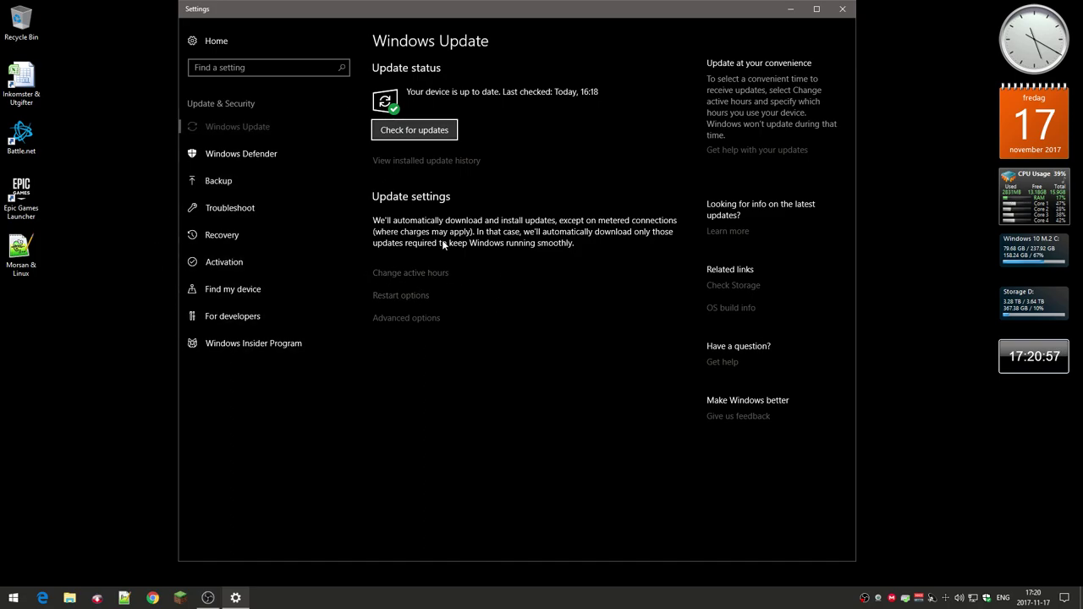
{"action": "left_click", "coordinate": [843, 8]}
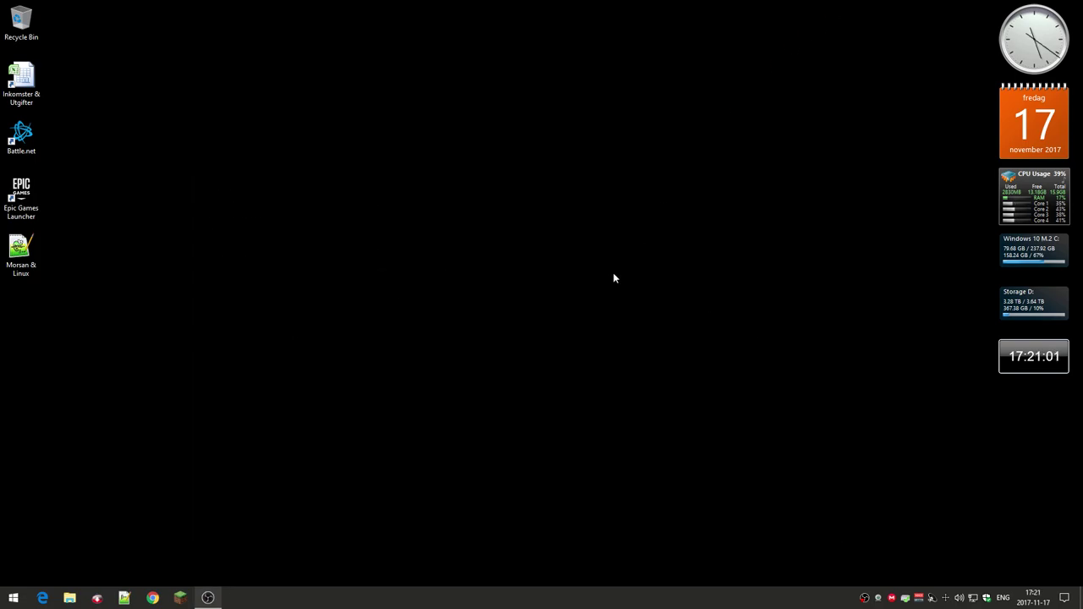